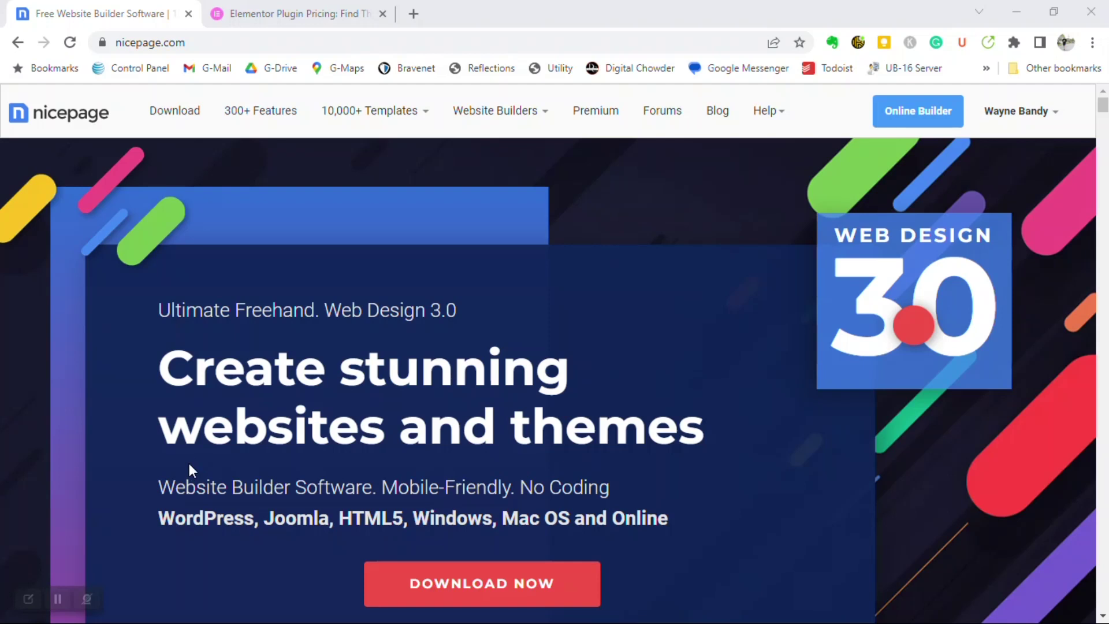
Show Nicepage's lifetime License prices: Personal $79, Business $149, Pro $239, Ultimate $399.
left_click(598, 112)
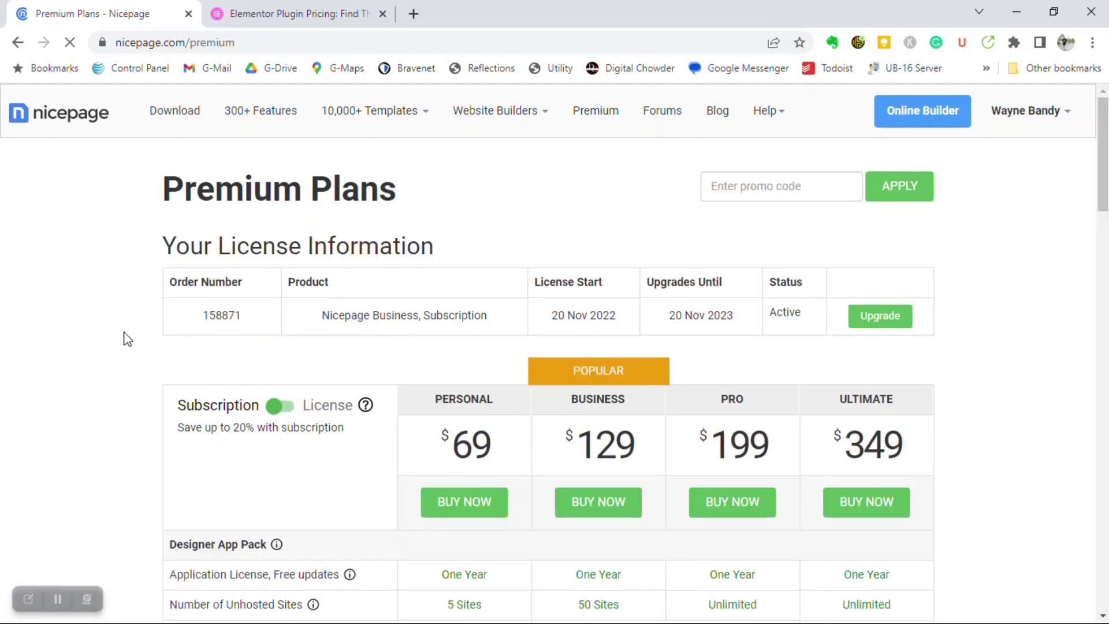
scroll(128, 338, "down", 3)
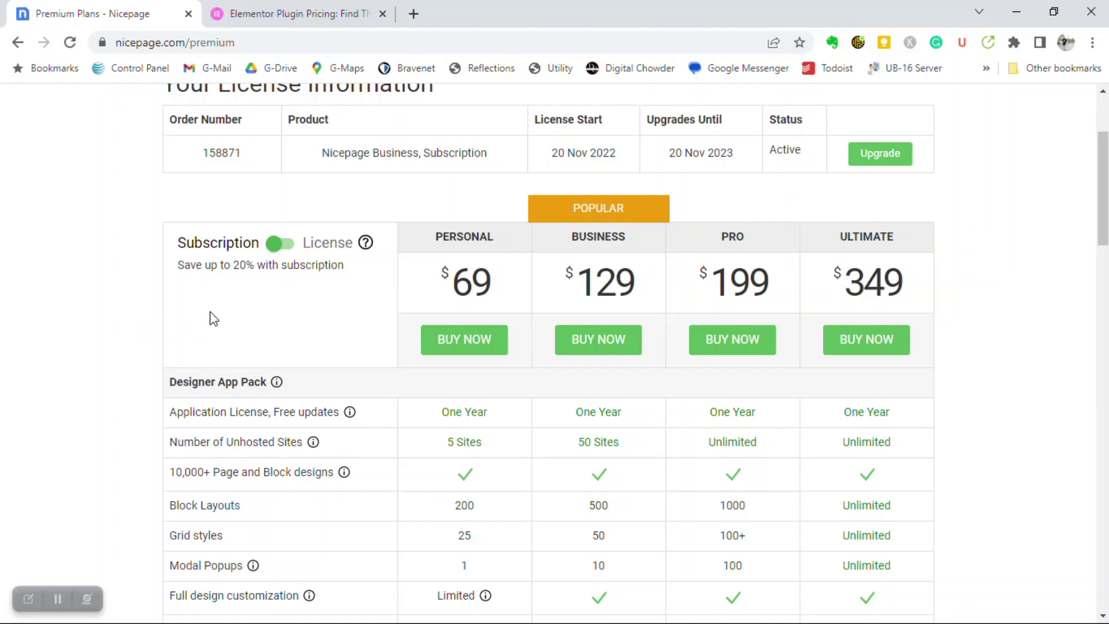
left_click(290, 252)
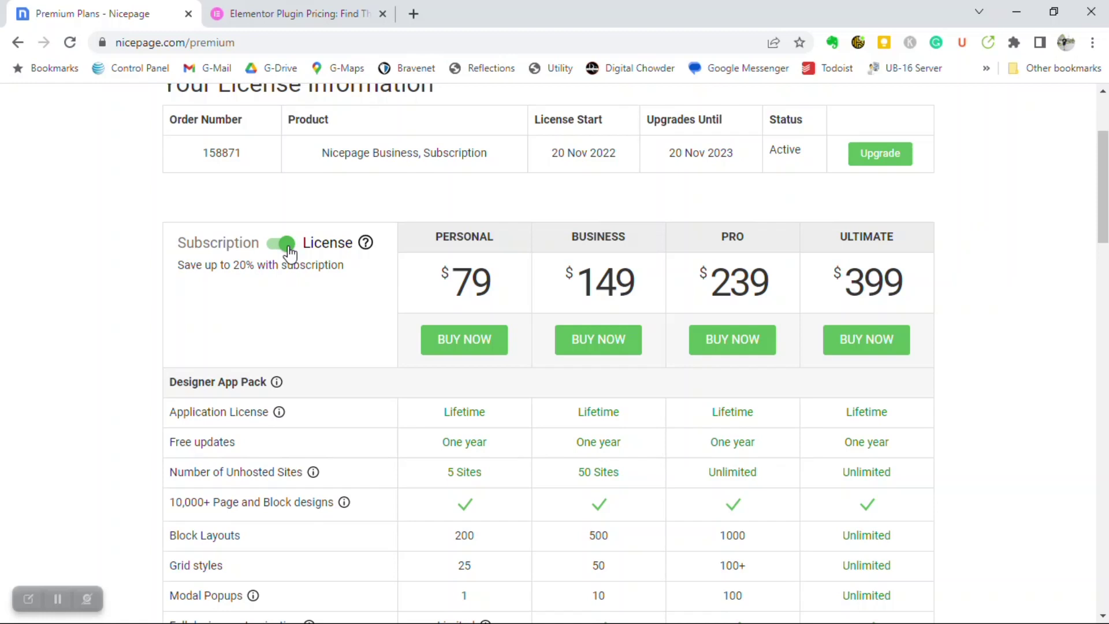
Switch the plans back to Subscription ($69, $129, $199, $349) and browse the feature table.
left_click(274, 249)
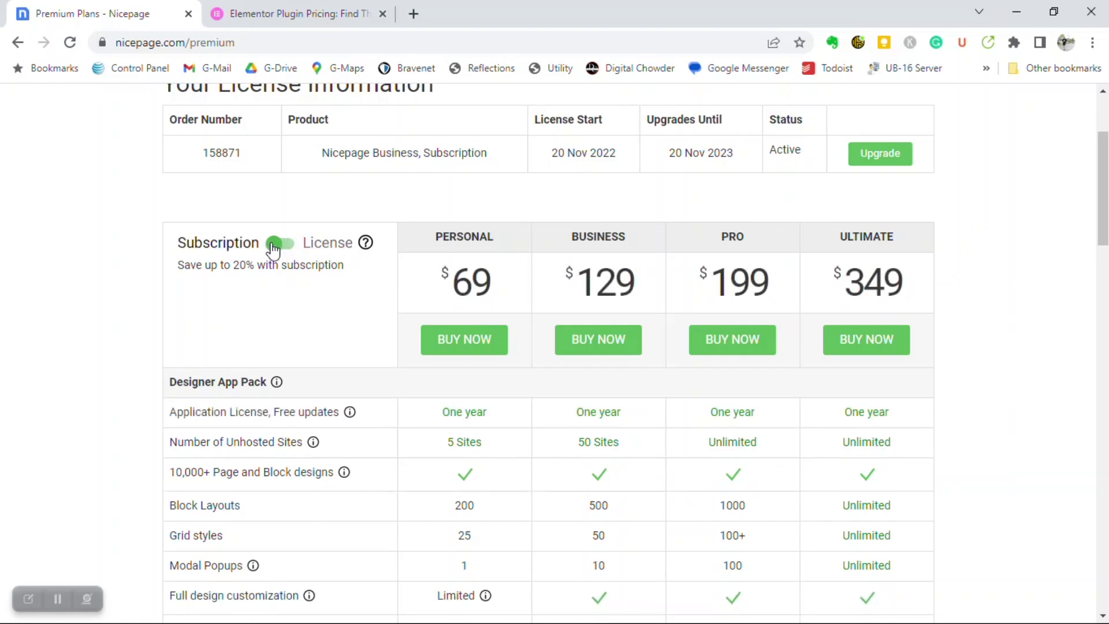
scroll(274, 249, "down", 3)
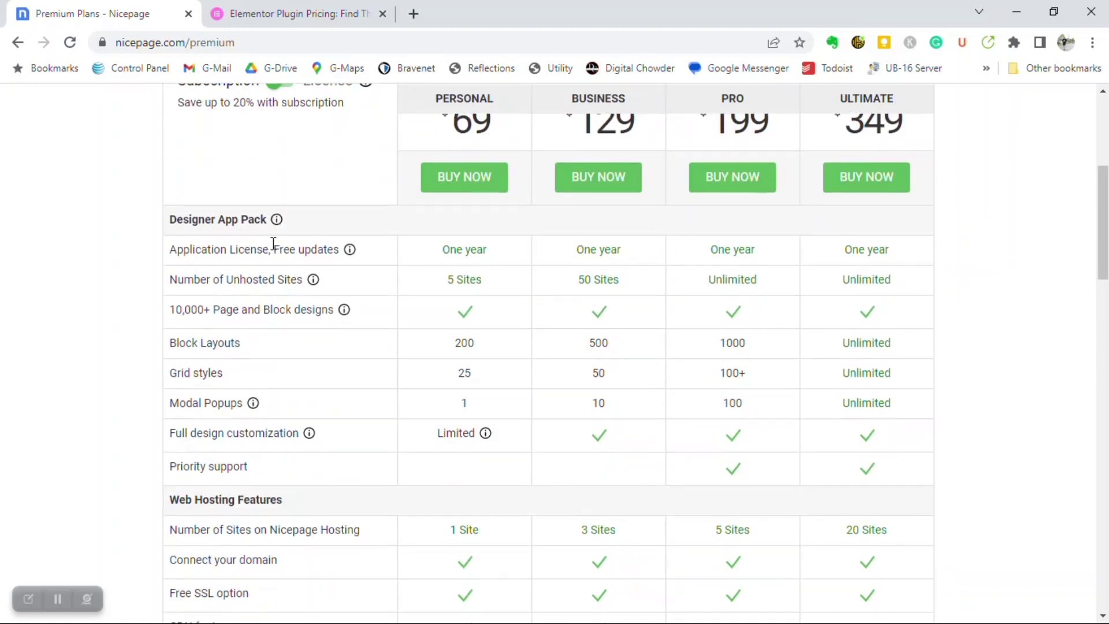
scroll(273, 246, "up", 3)
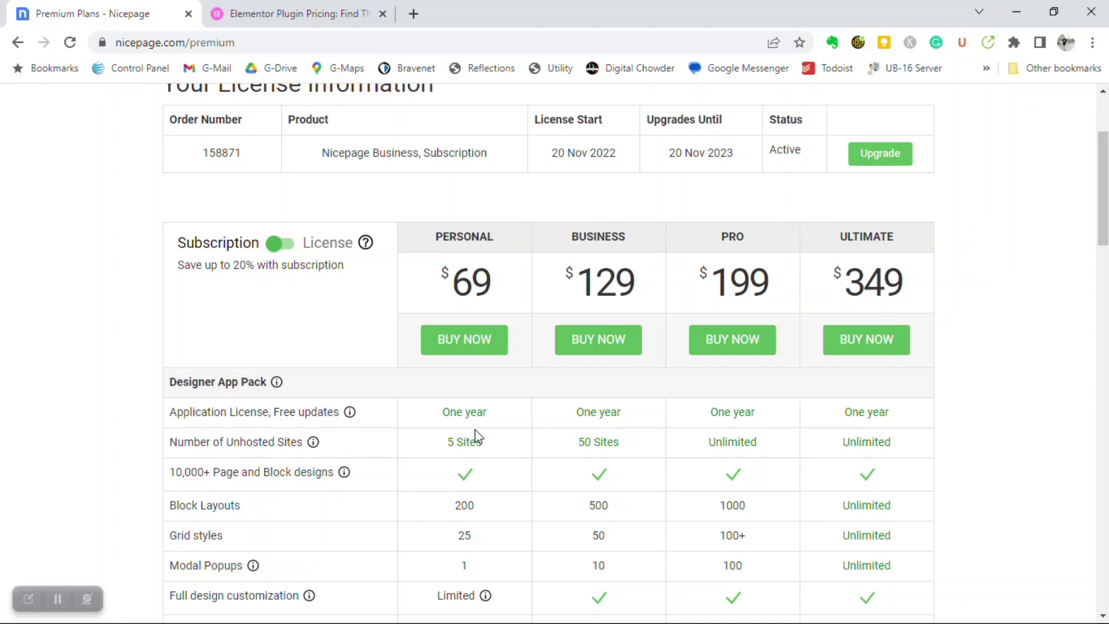
scroll(474, 434, "down", 3)
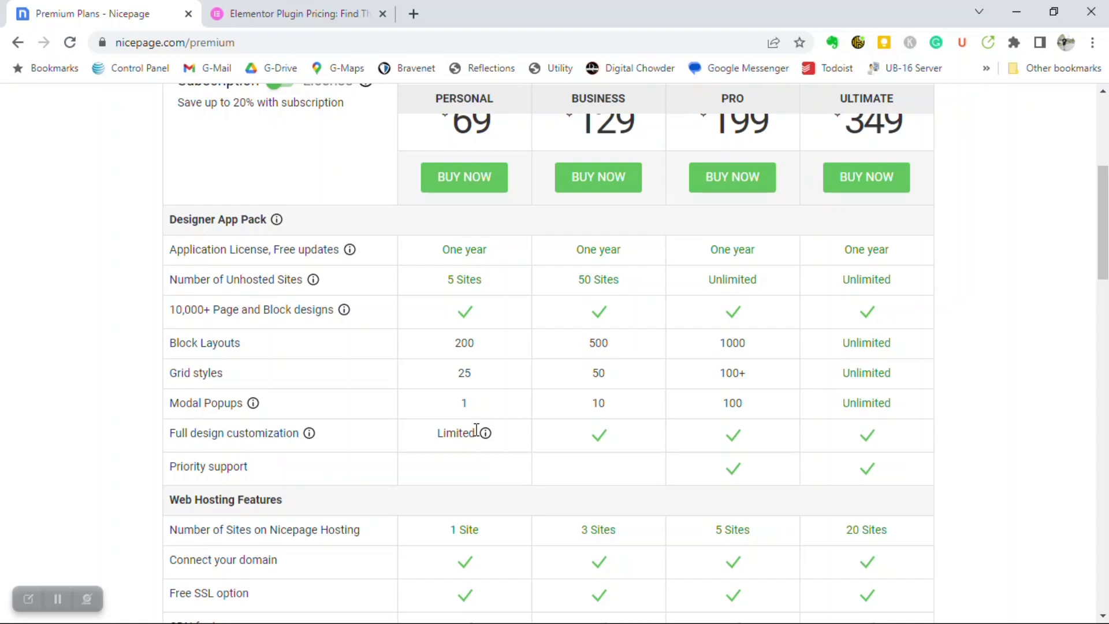
scroll(476, 431, "down", 9)
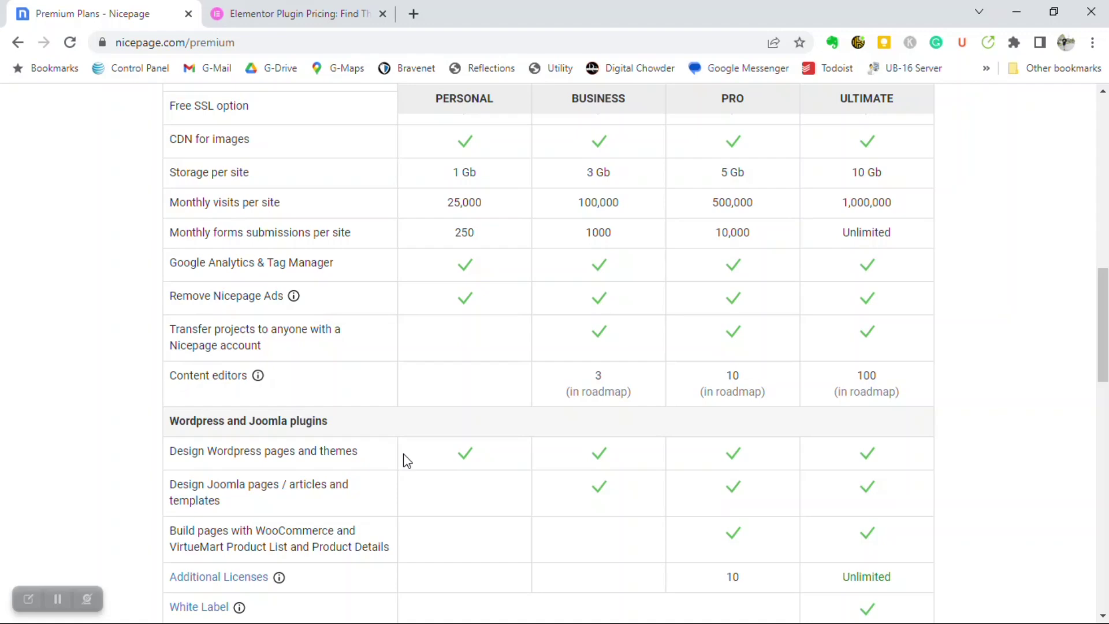
scroll(407, 460, "up", 15)
scroll(408, 460, "down", 3)
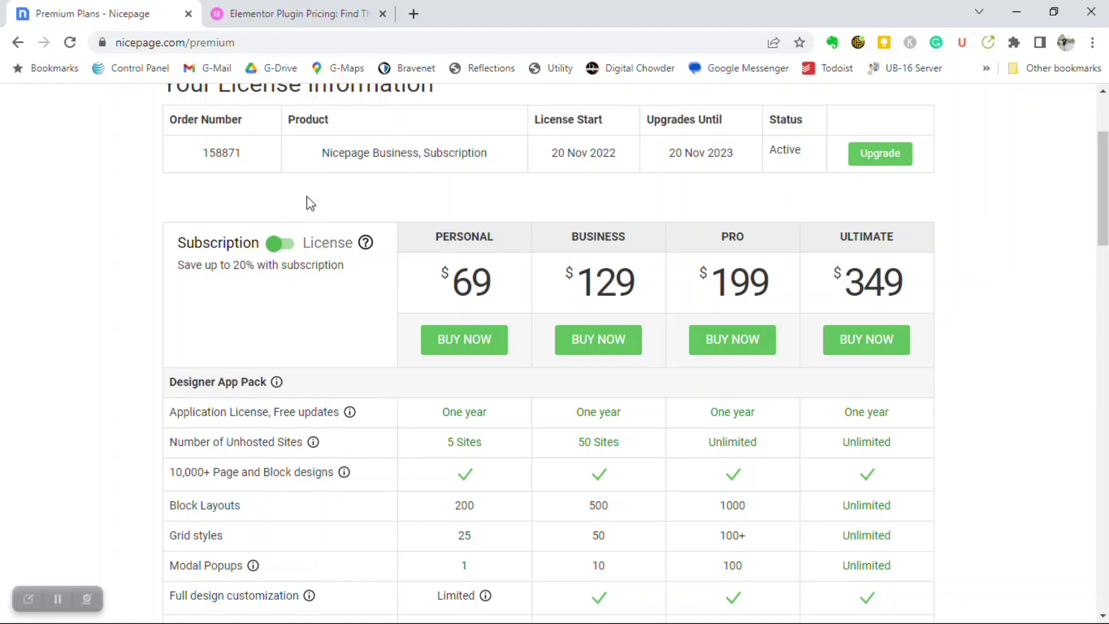
View Elementor's yearly pricing cards: Essential $59, Expert $199, Agency $399.
left_click(297, 15)
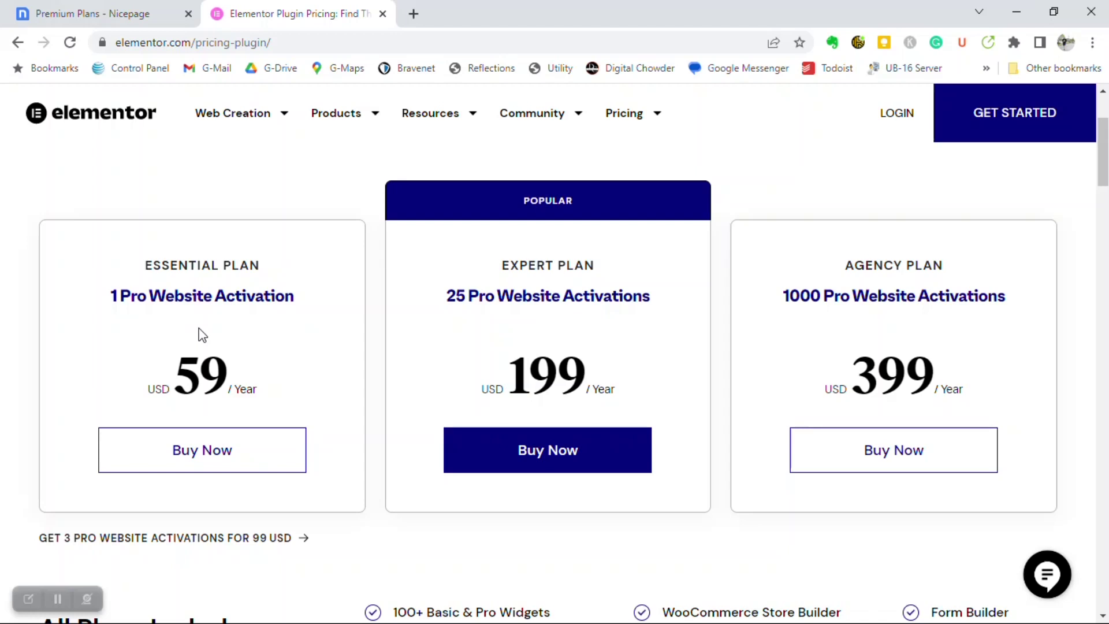
scroll(201, 331, "up", 3)
scroll(200, 331, "down", 3)
Return to the Nicepage Premium Plans tab and scroll through the plan table.
left_click(143, 12)
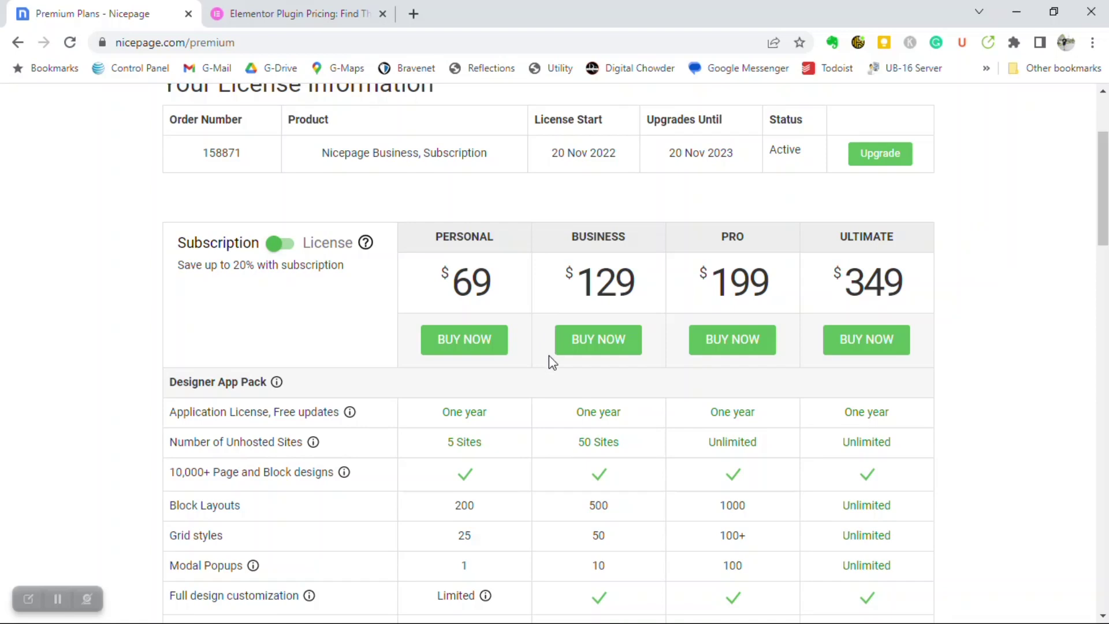
scroll(549, 355, "down", 3)
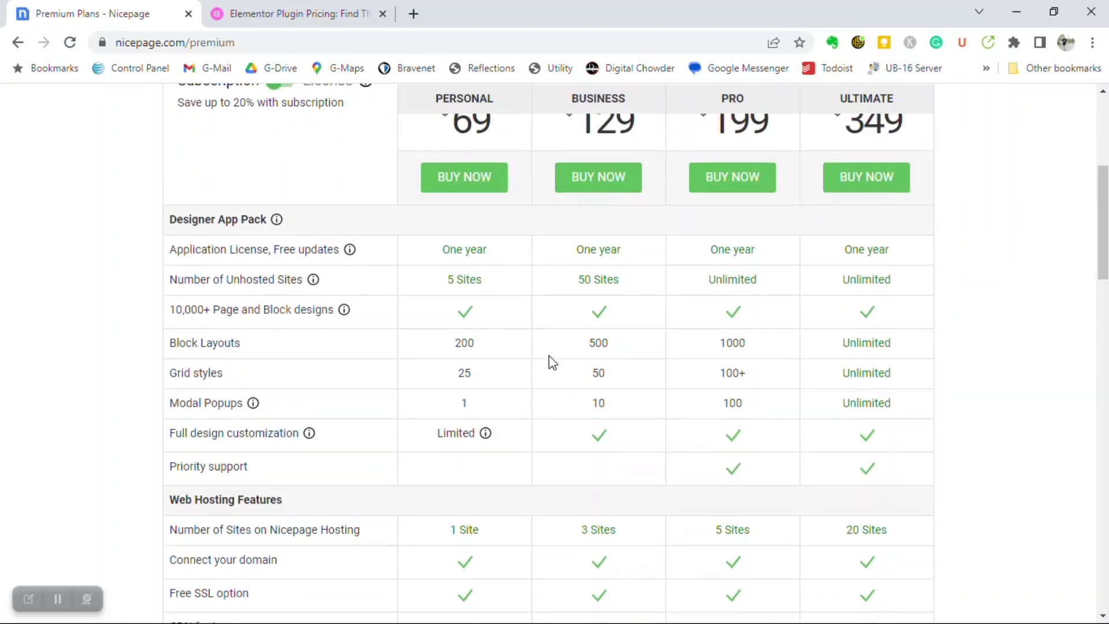
scroll(549, 355, "up", 3)
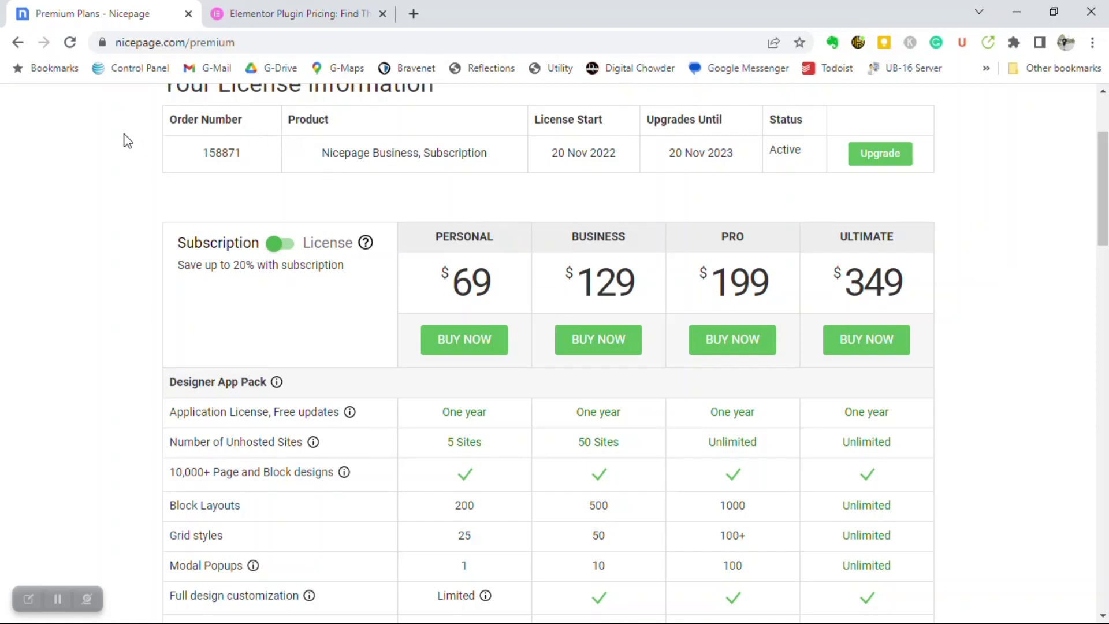
scroll(127, 140, "up", 3)
Go to the Nicepage home page, view its Windows, Mac OS, WordPress, Joomla and Online download tiles.
left_click(92, 116)
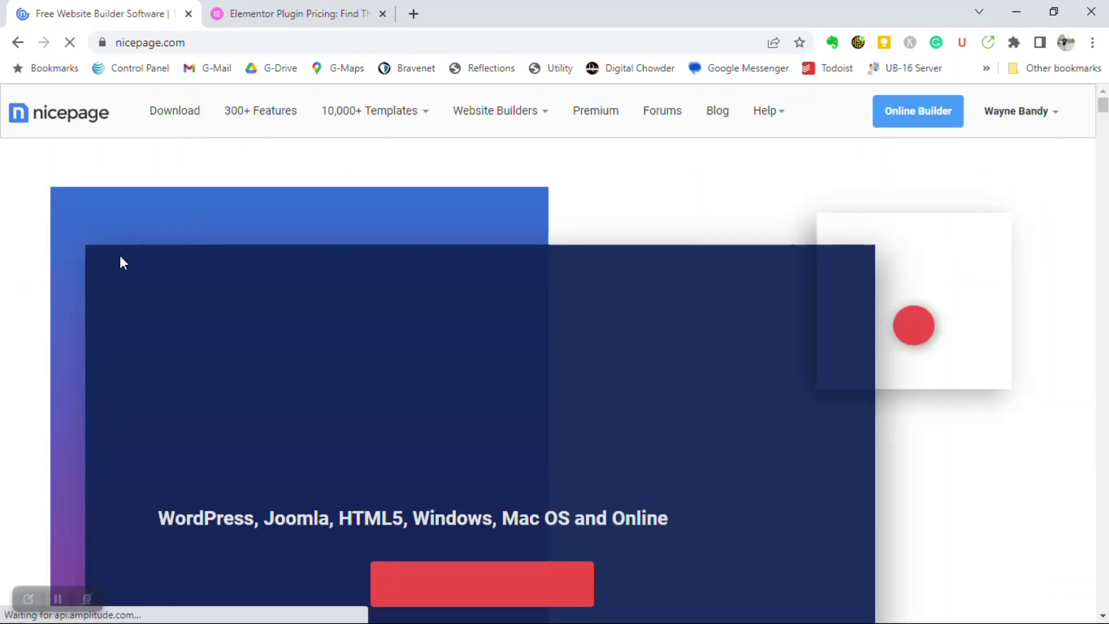
scroll(121, 320, "down", 5)
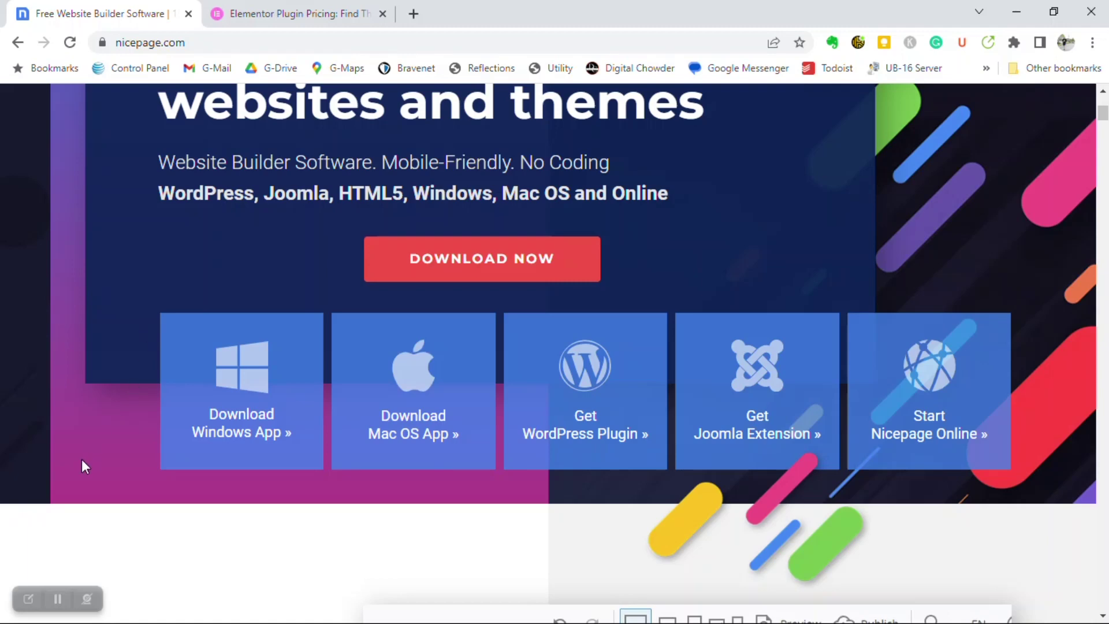
left_click(58, 598)
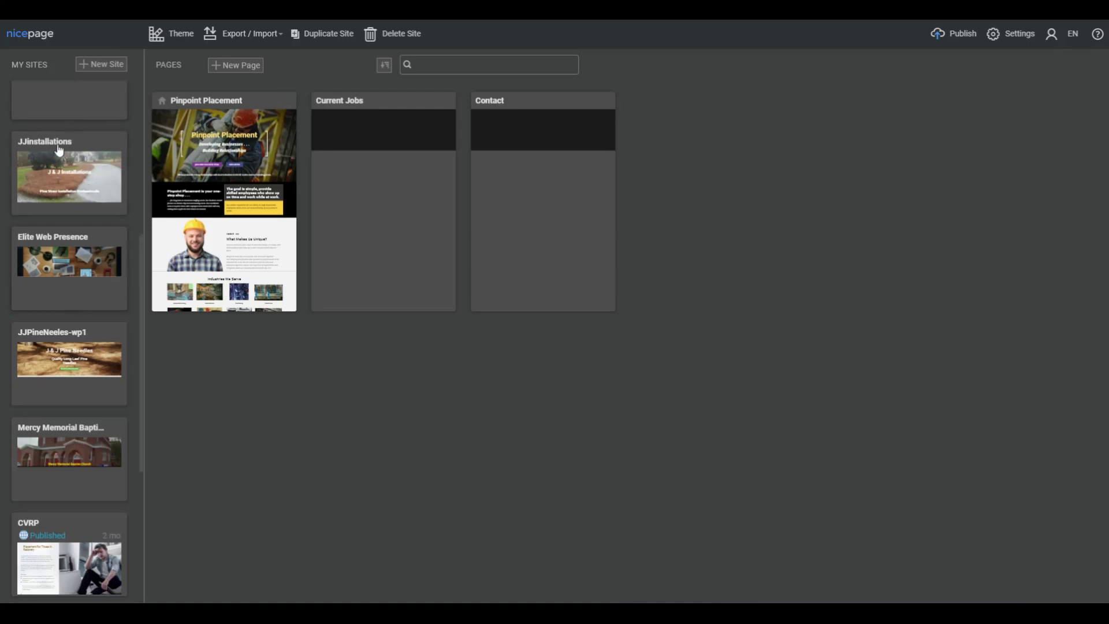
Browse My Sites, then open and dismiss the Pinpoint Placement site's options menu without changes.
scroll(58, 268, "down", 1)
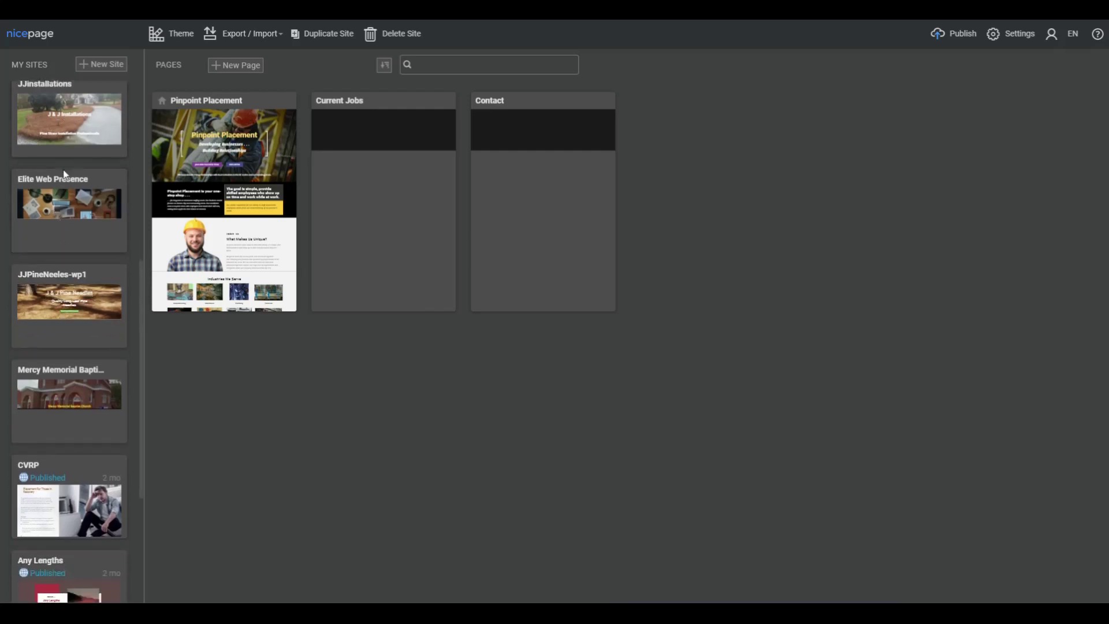
scroll(68, 256, "down", 4)
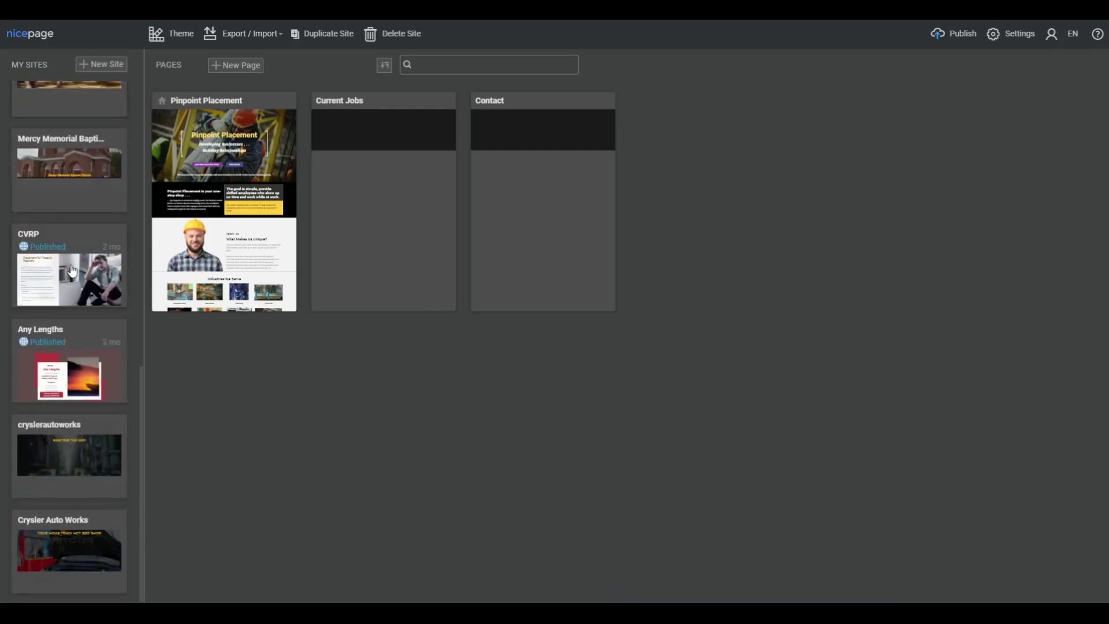
scroll(86, 296, "up", 10)
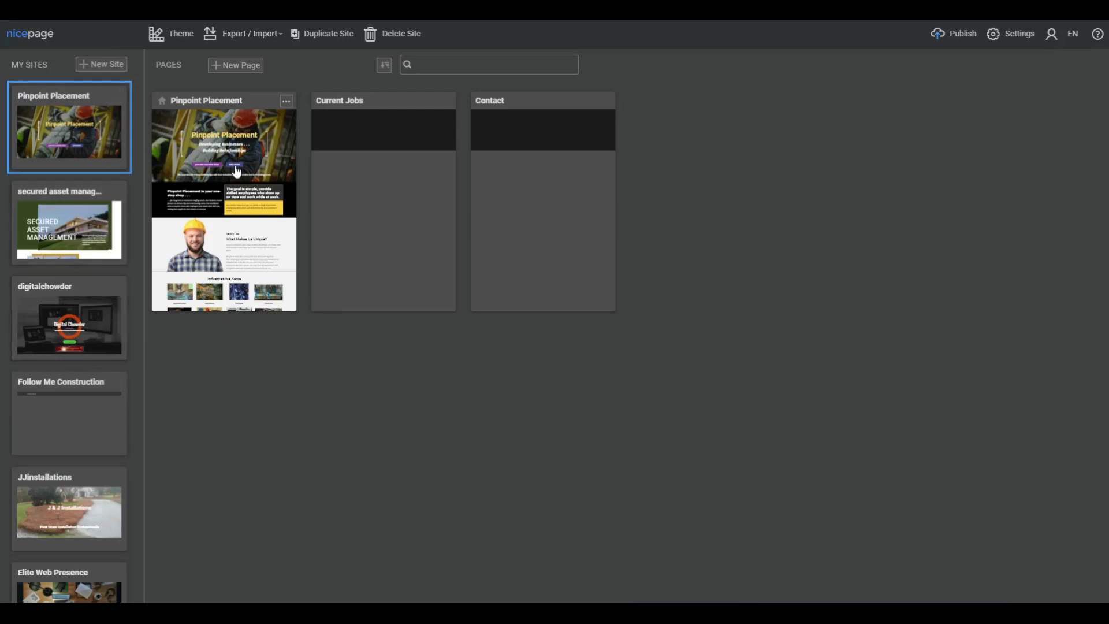
scroll(131, 410, "down", 12)
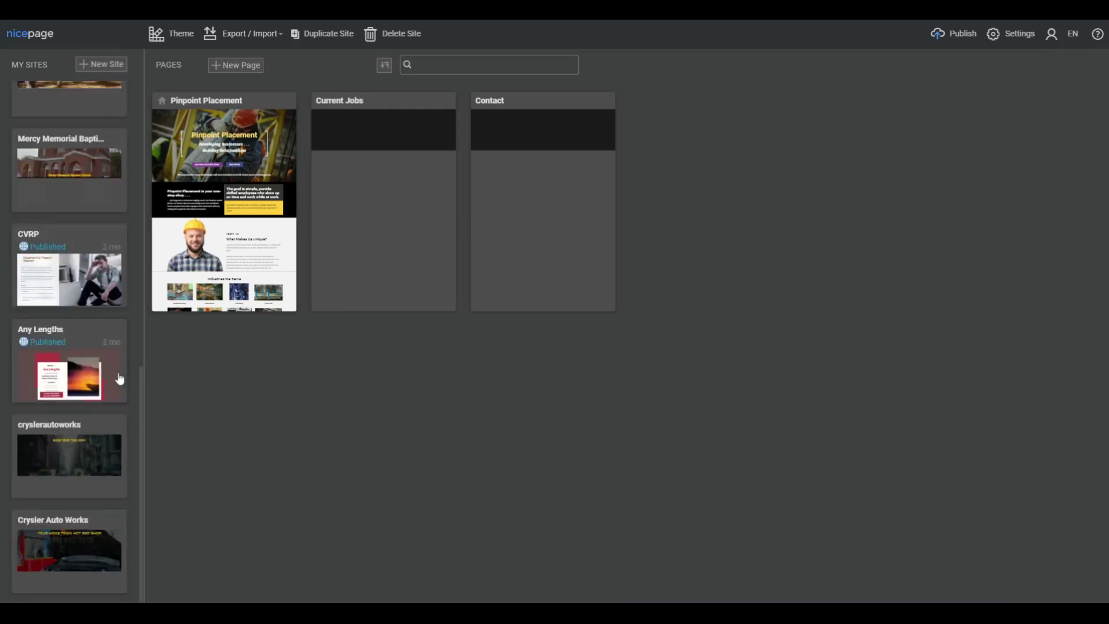
scroll(82, 280, "up", 10)
scroll(83, 278, "up", 3)
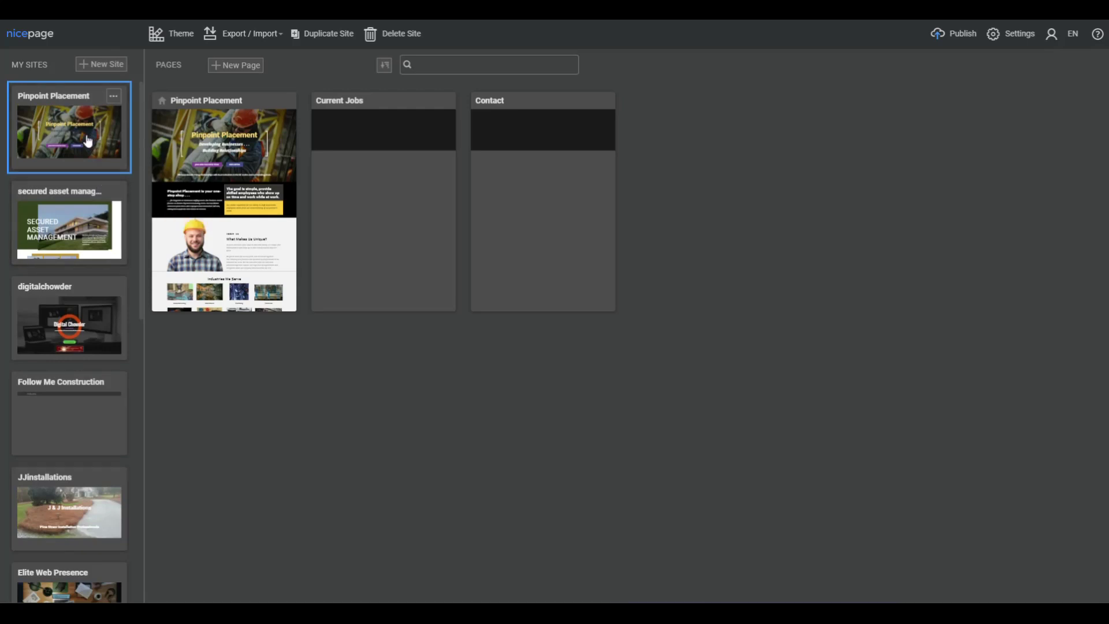
left_click(113, 97)
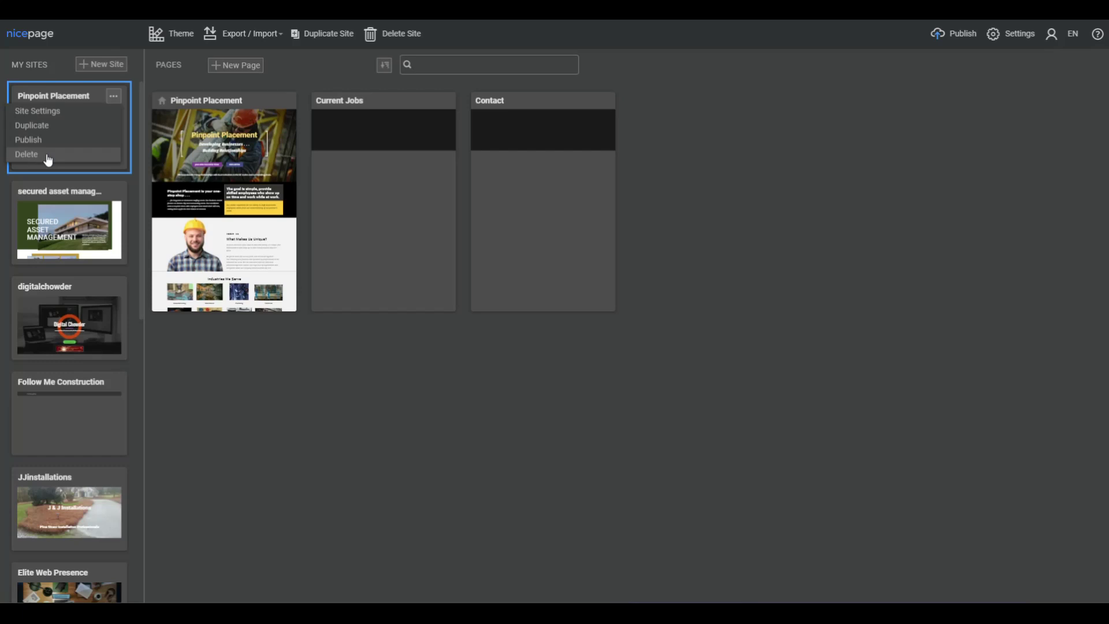
left_click(136, 209)
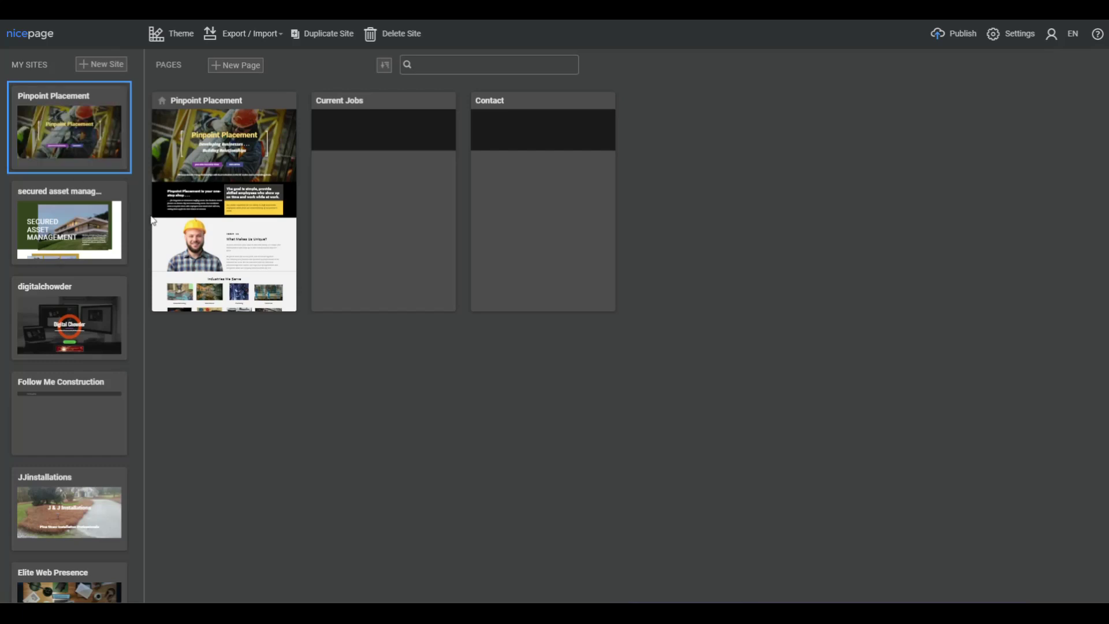
Create Site13 from the Business & Law 'Works for you' template with laptop and team photos.
left_click(120, 65)
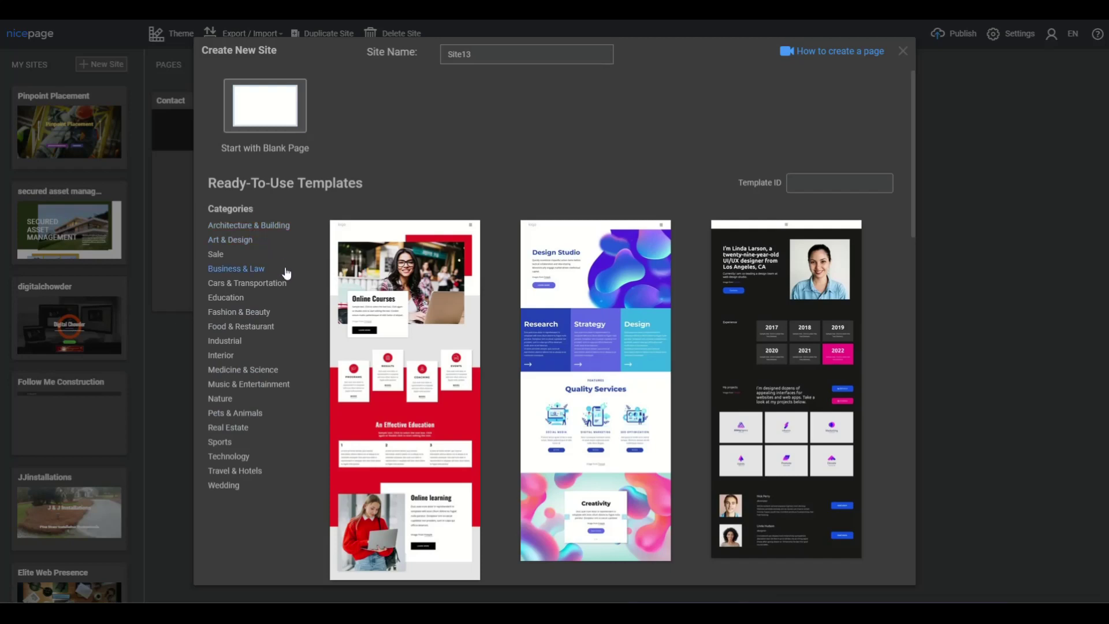
left_click(238, 254)
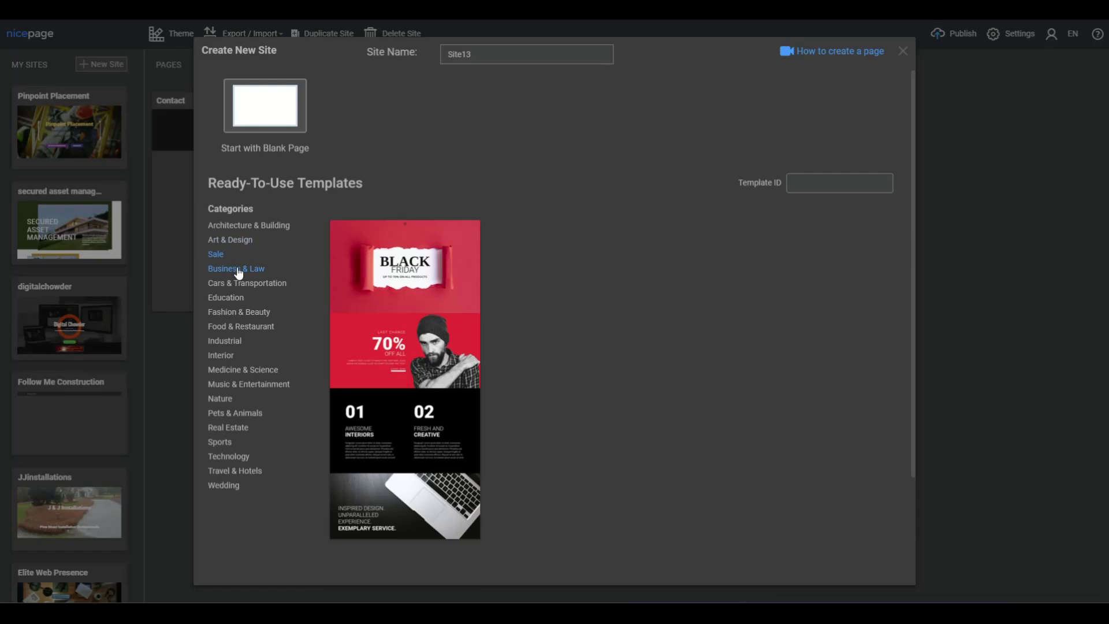
left_click(239, 270)
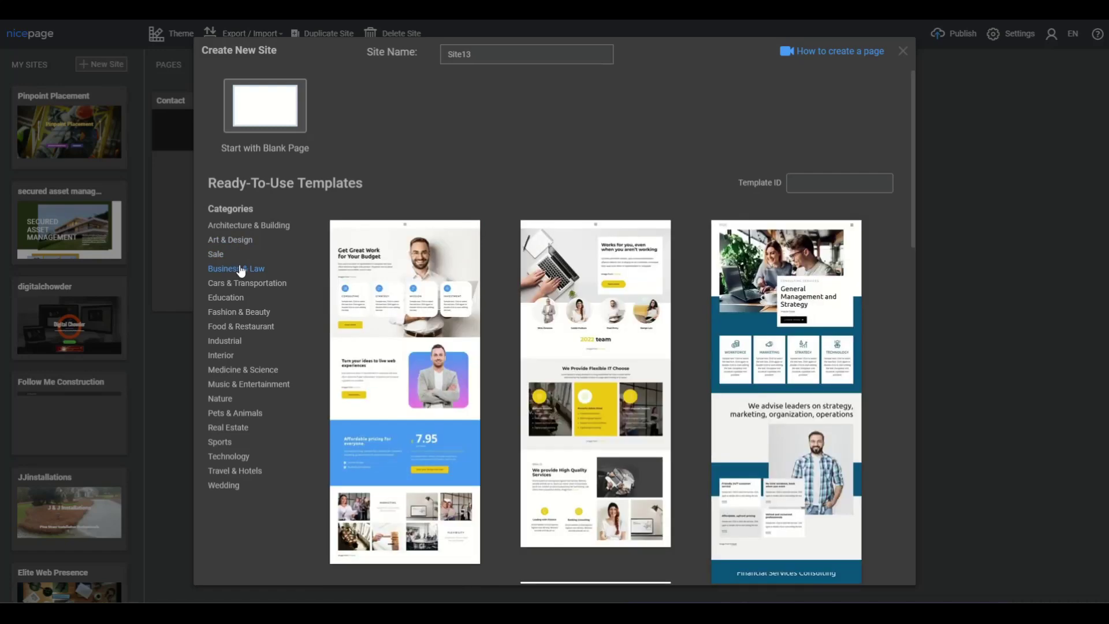
scroll(721, 478, "down", 2)
scroll(720, 478, "down", 10)
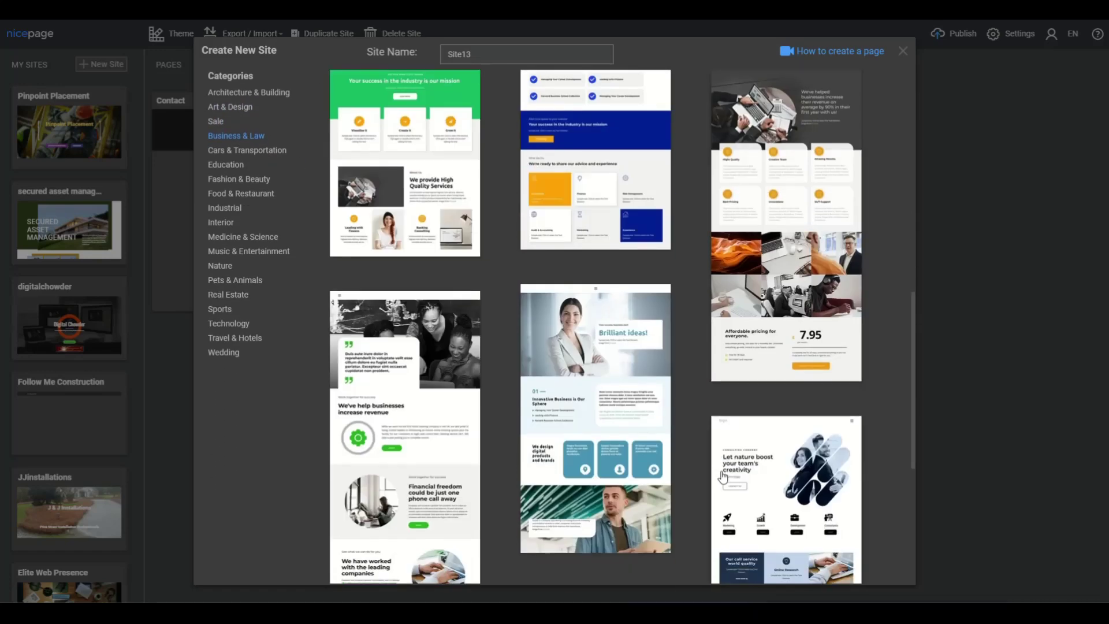
scroll(721, 476, "up", 8)
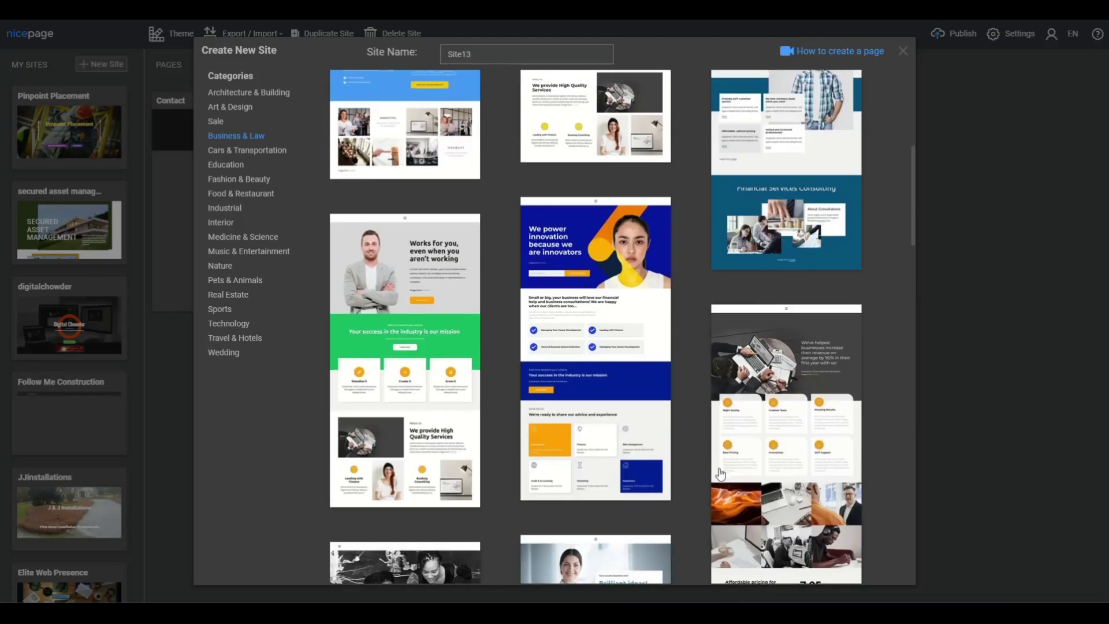
scroll(686, 462, "up", 3)
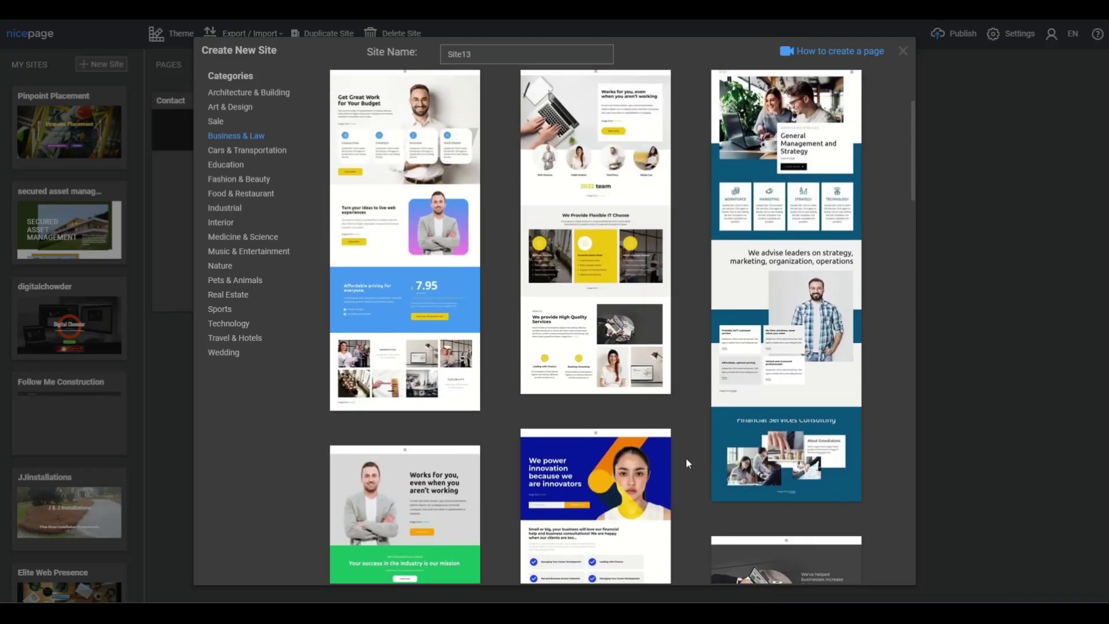
scroll(686, 463, "up", 2)
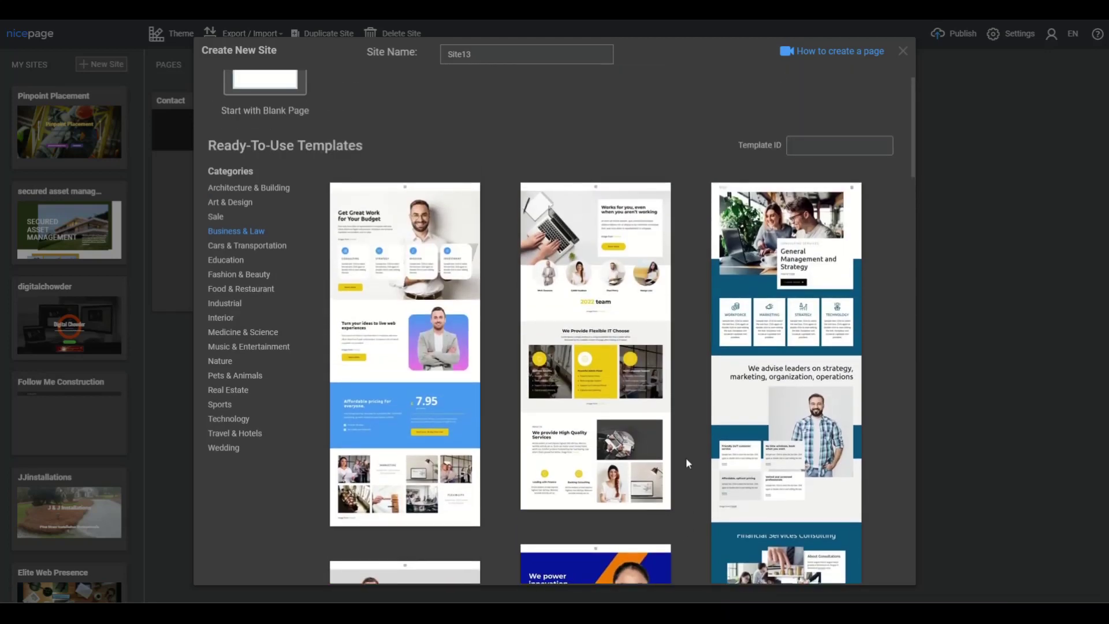
left_click(615, 322)
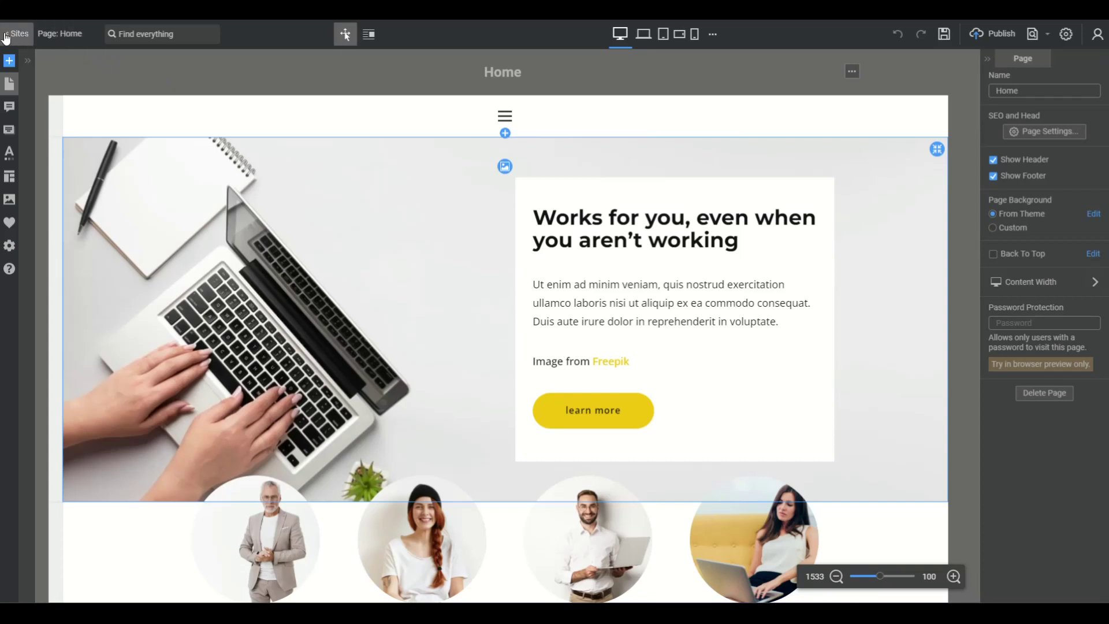
Go back to Site13's page list (Home, Contact, About) and reopen the Home page.
left_click(14, 34)
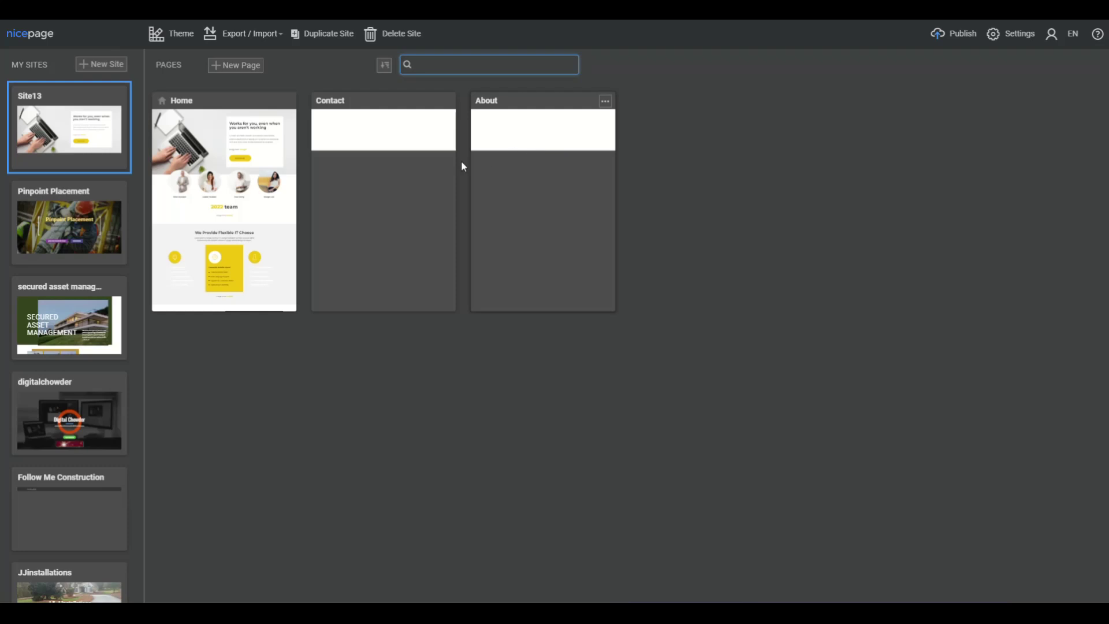
left_click(242, 143)
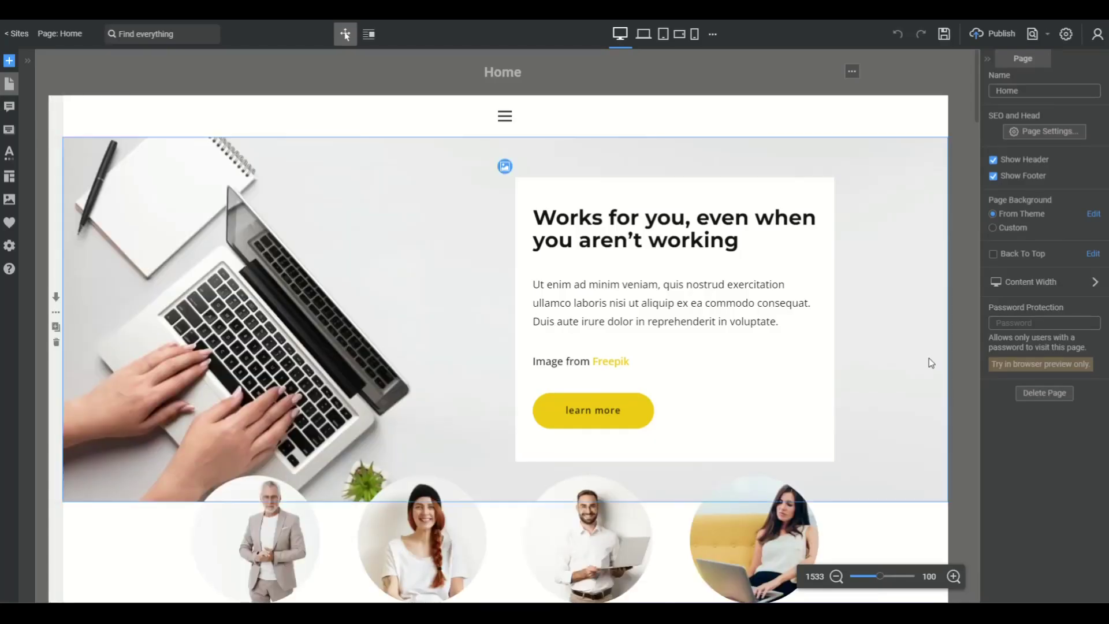
scroll(930, 360, "down", 4)
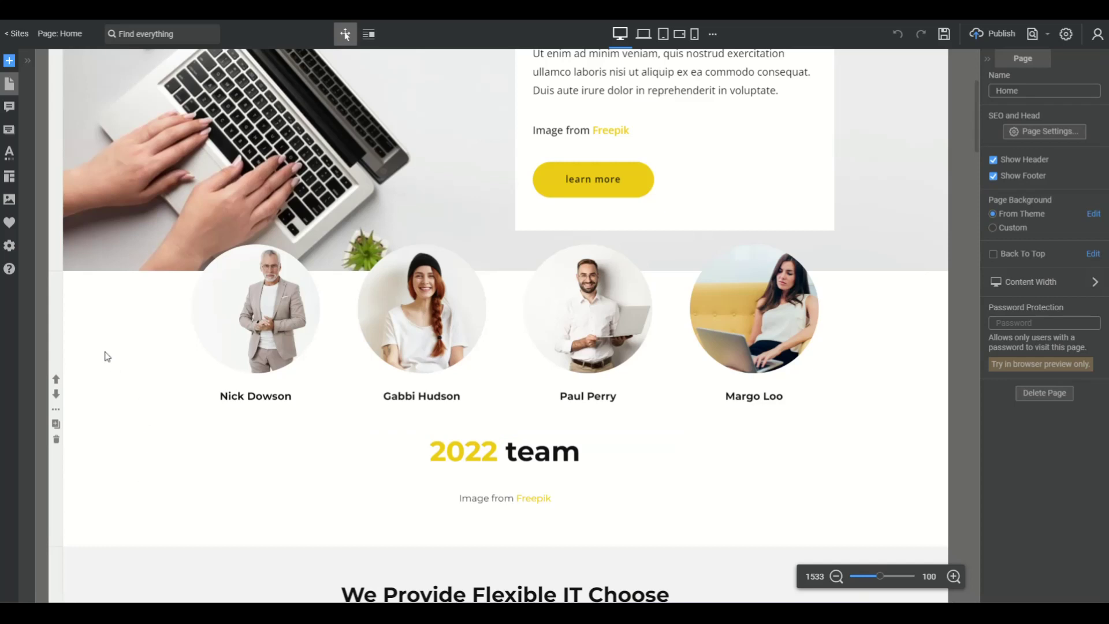
Select the team and laptop hero blocks and bring up the hero block's context menu.
left_click(61, 329)
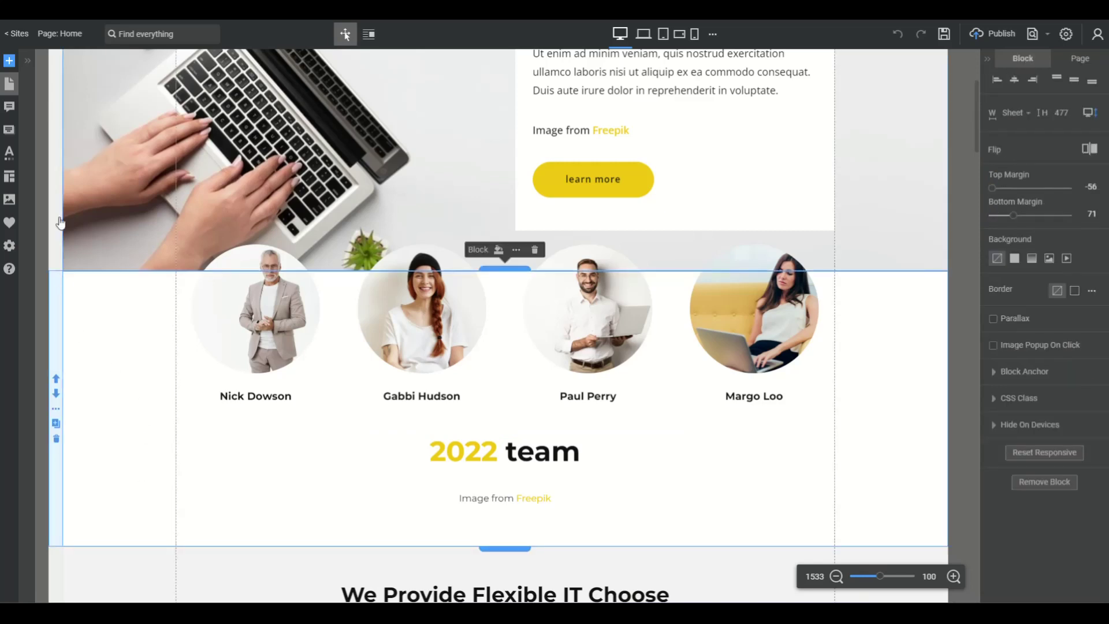
left_click(56, 220)
right_click(56, 408)
scroll(56, 408, "up", 2)
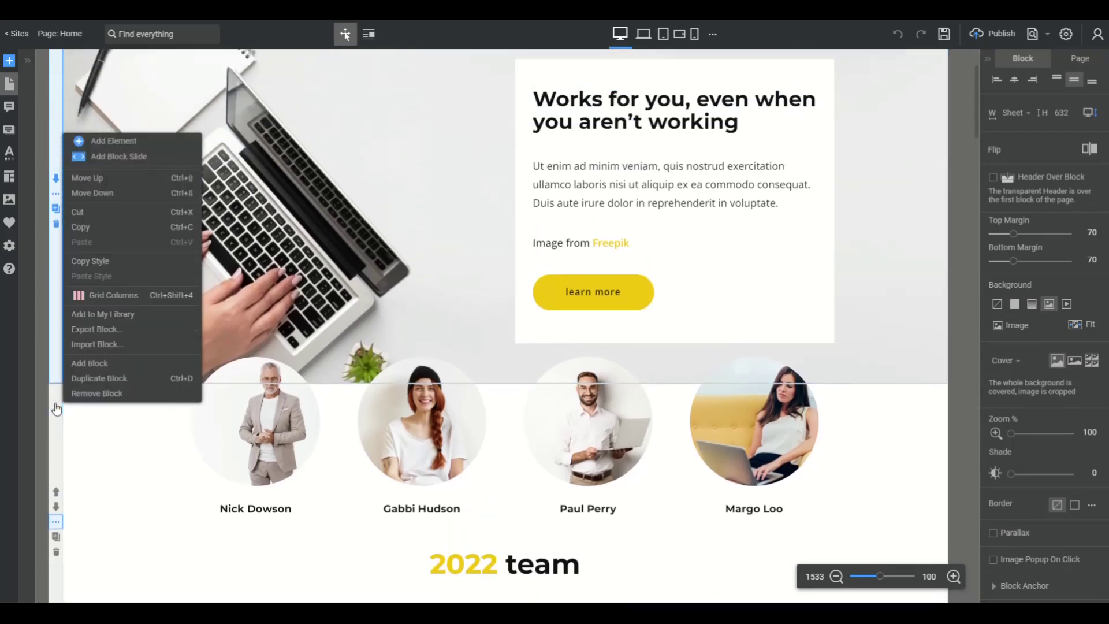
scroll(56, 408, "up", 2)
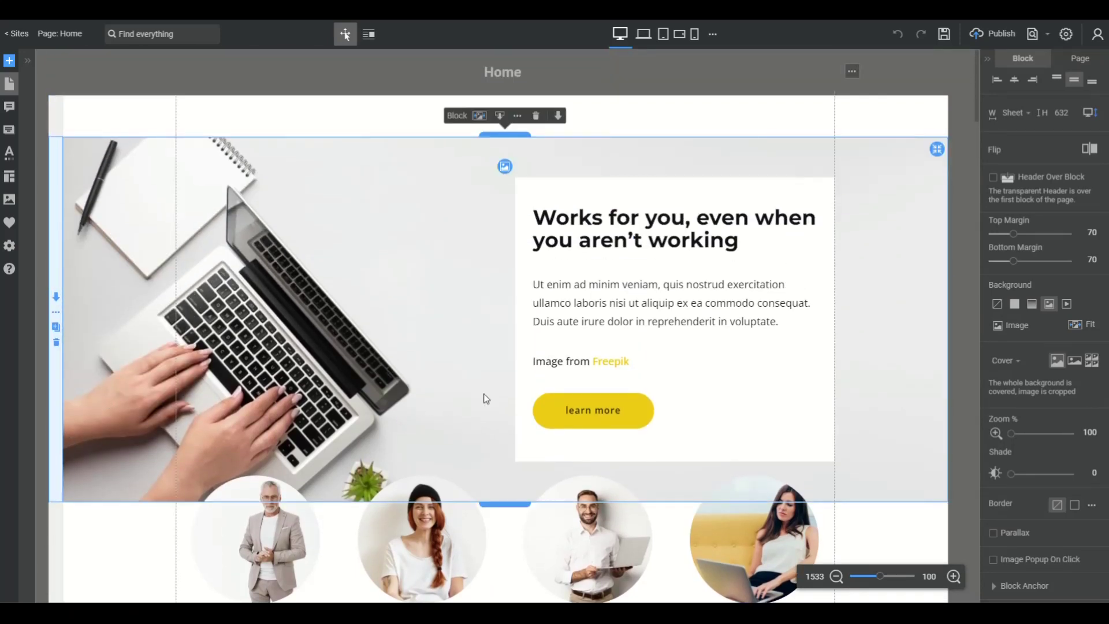
scroll(905, 373, "down", 10)
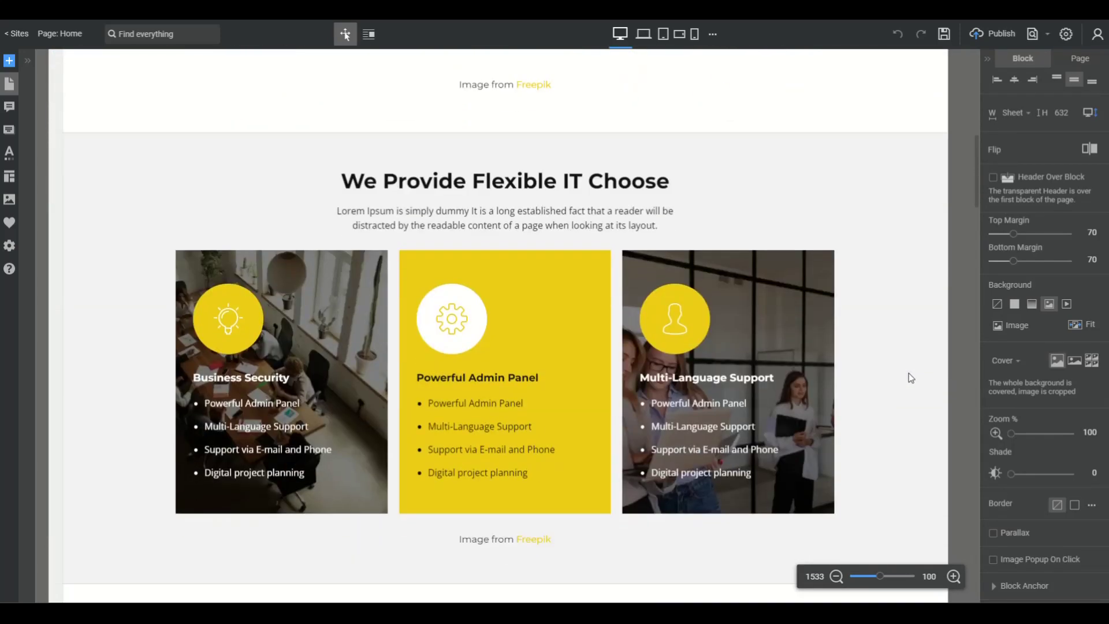
scroll(910, 378, "down", 1)
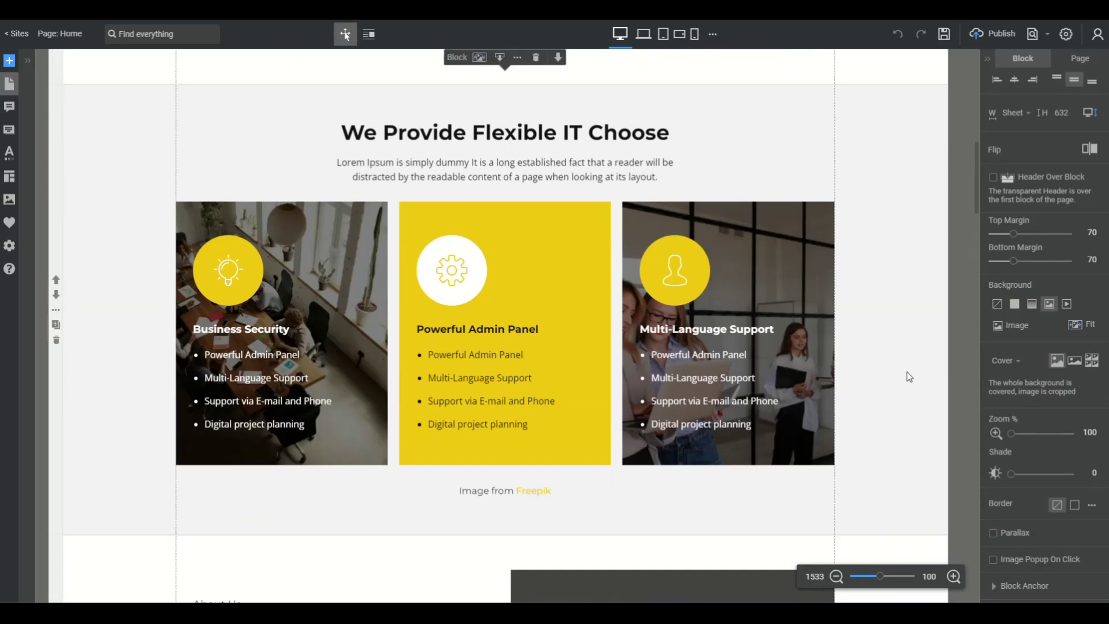
scroll(907, 376, "up", 8)
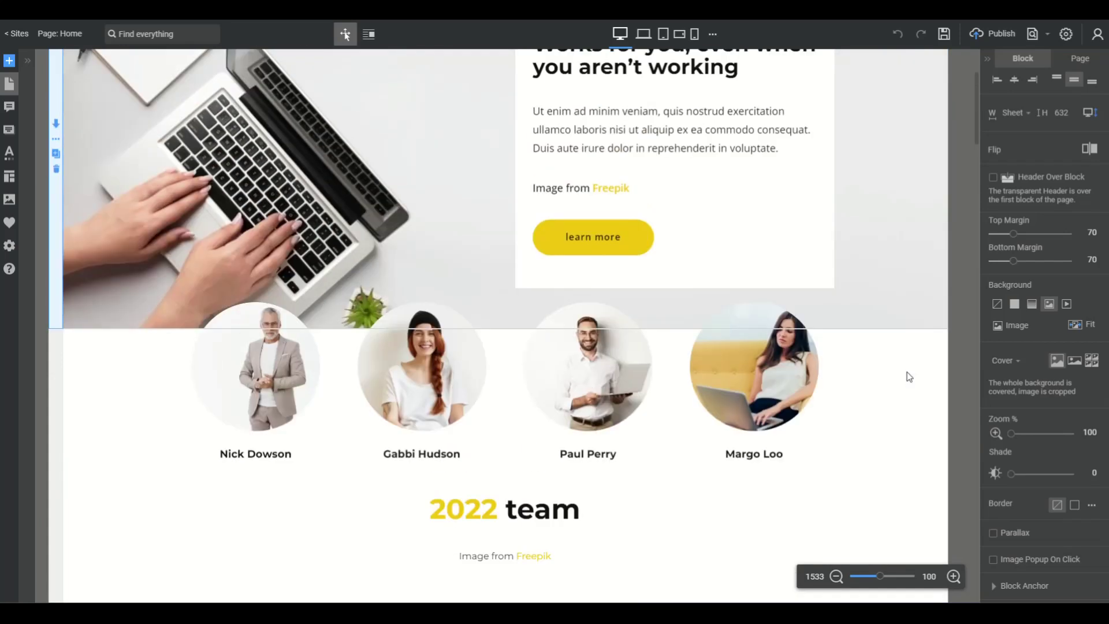
scroll(909, 376, "up", 3)
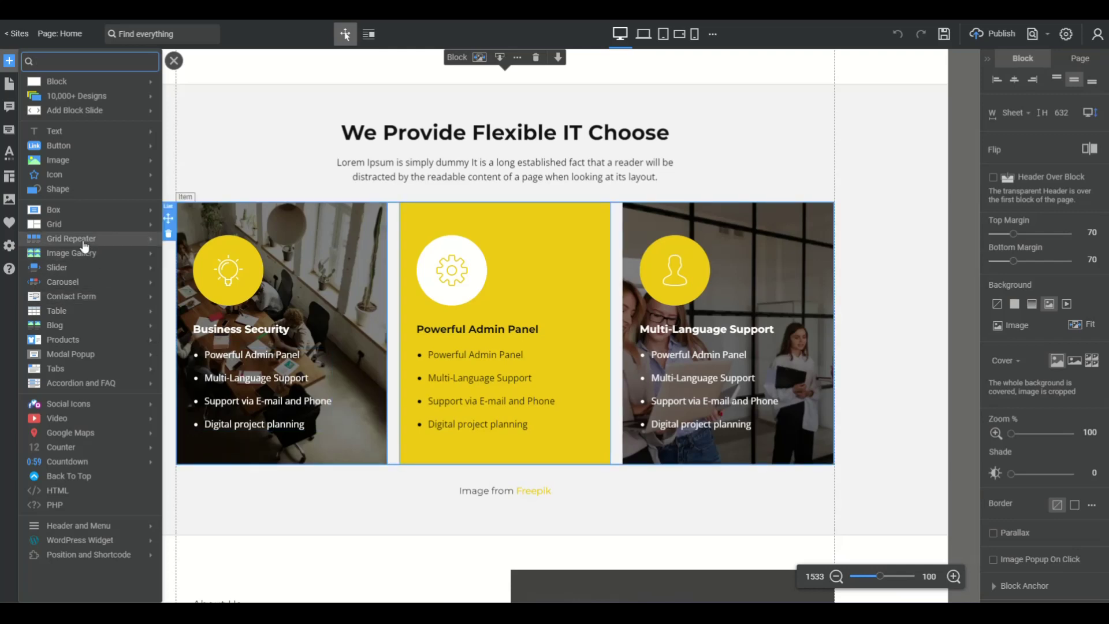
Check the Grid Repeater and Table elements, then close the Add panel by selecting the feature cards block.
mouse_move(84, 246)
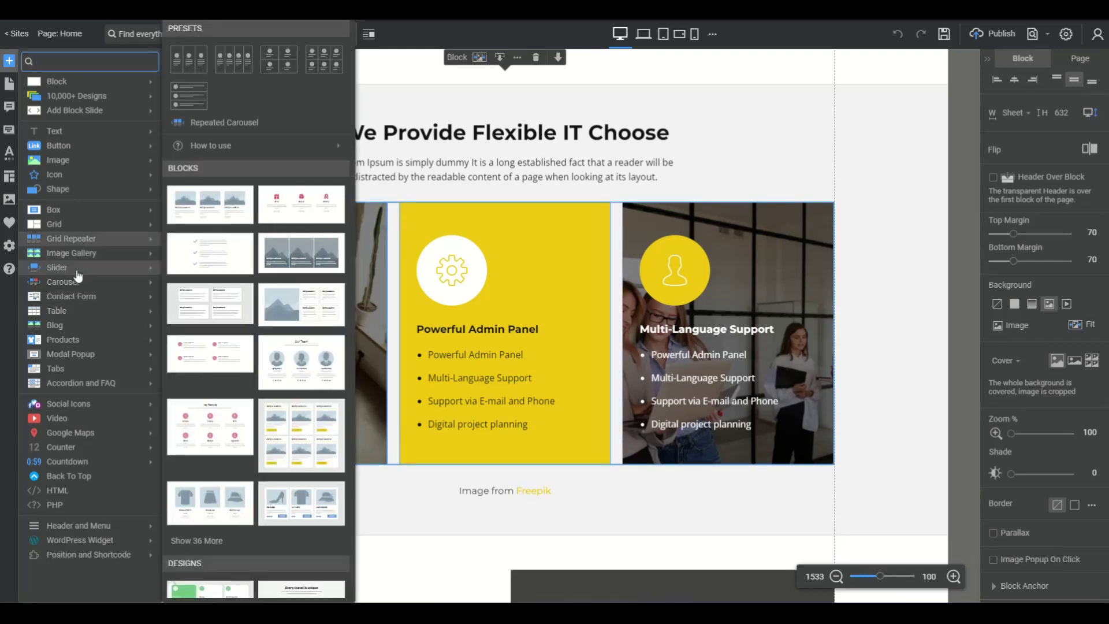
mouse_move(70, 312)
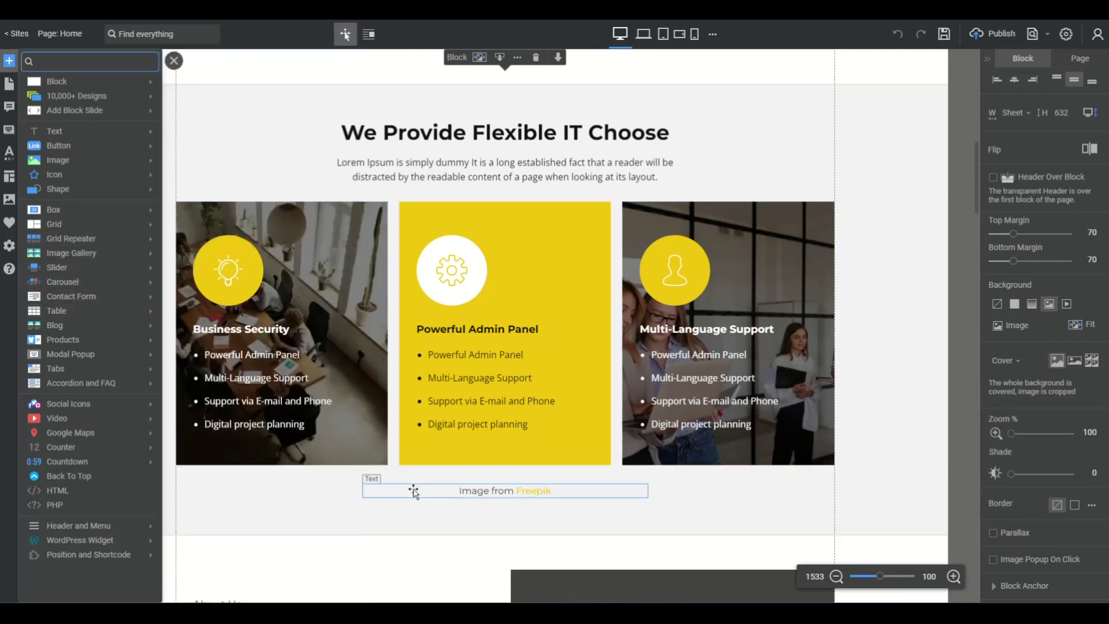
mouse_move(358, 488)
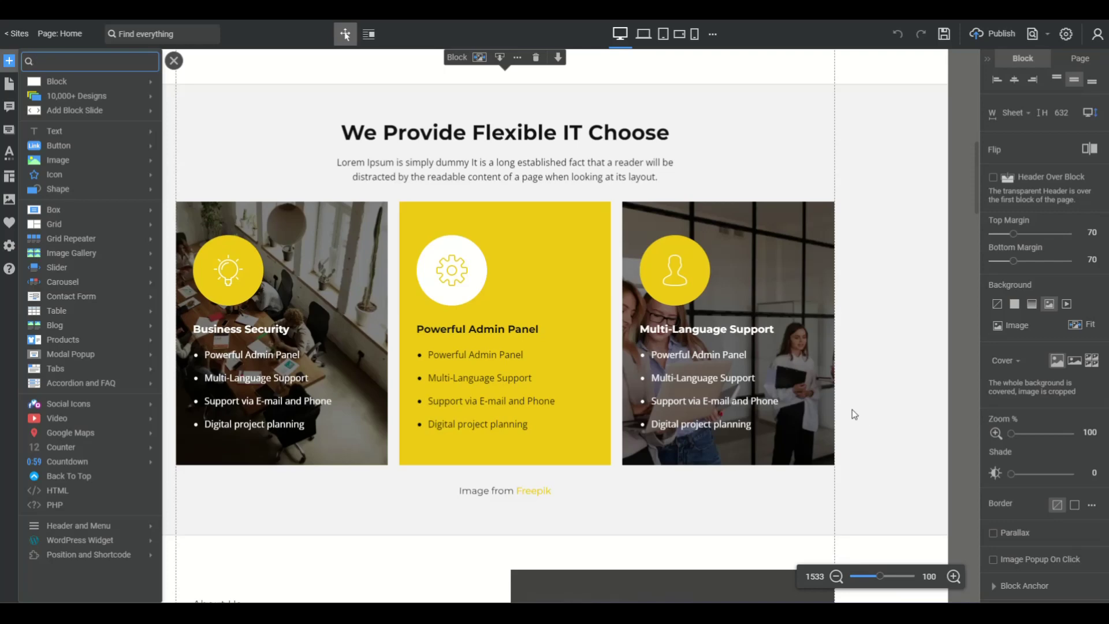
scroll(851, 409, "down", 5)
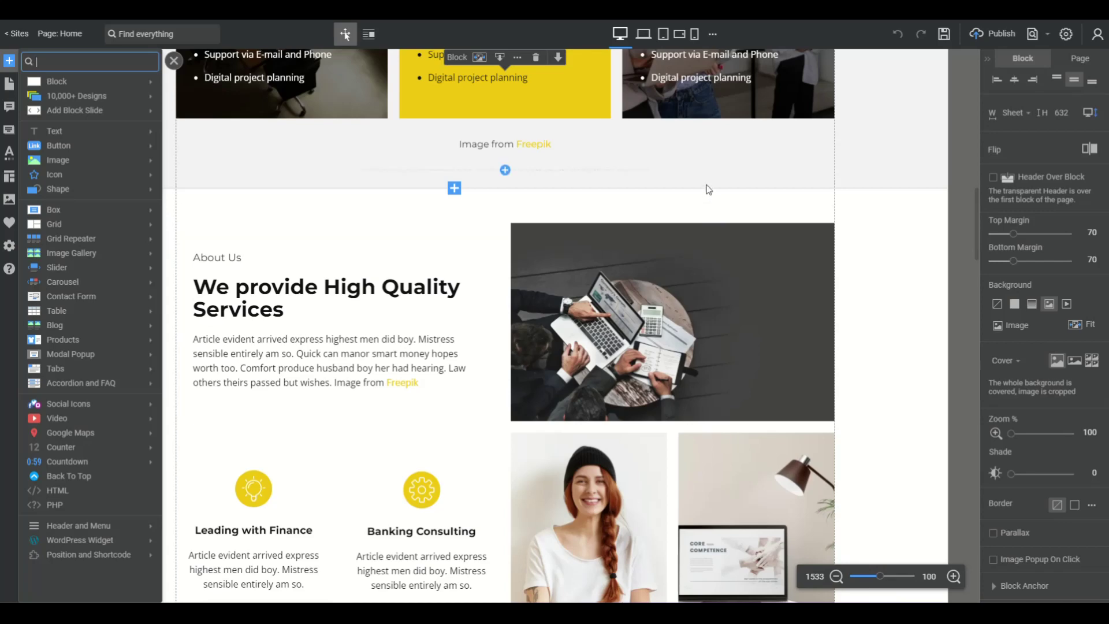
scroll(709, 189, "up", 3)
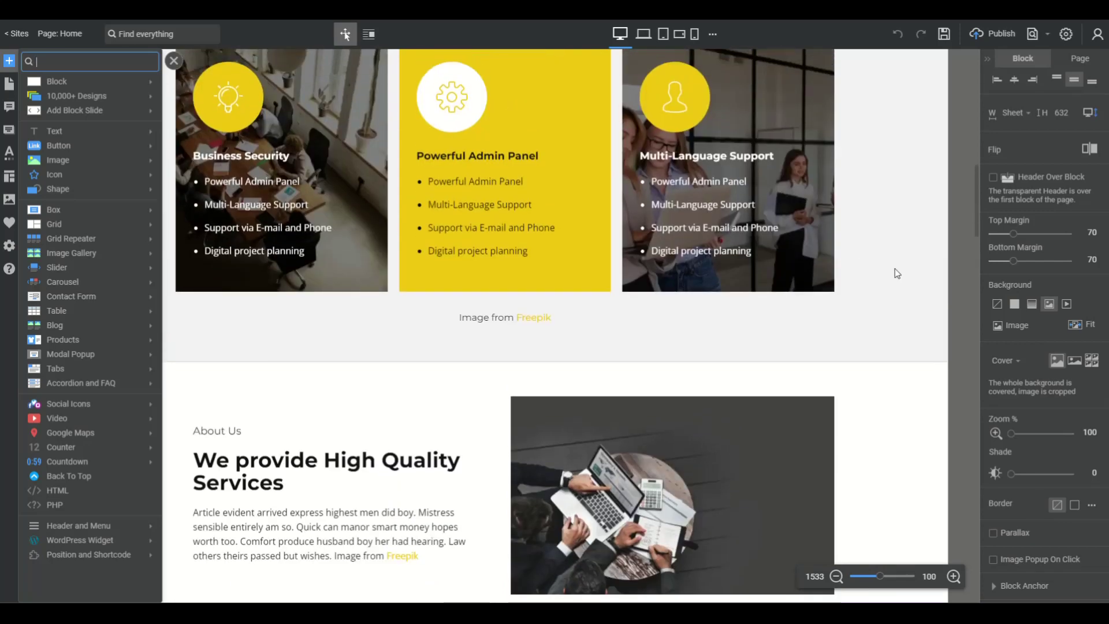
left_click(897, 274)
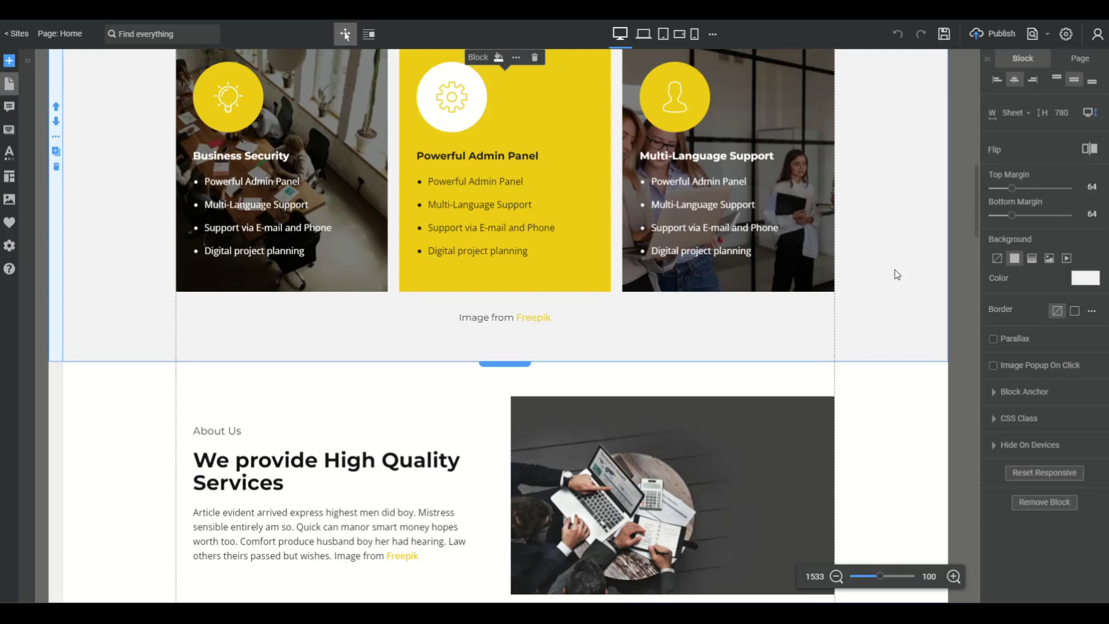
scroll(897, 275, "up", 3)
scroll(897, 274, "up", 6)
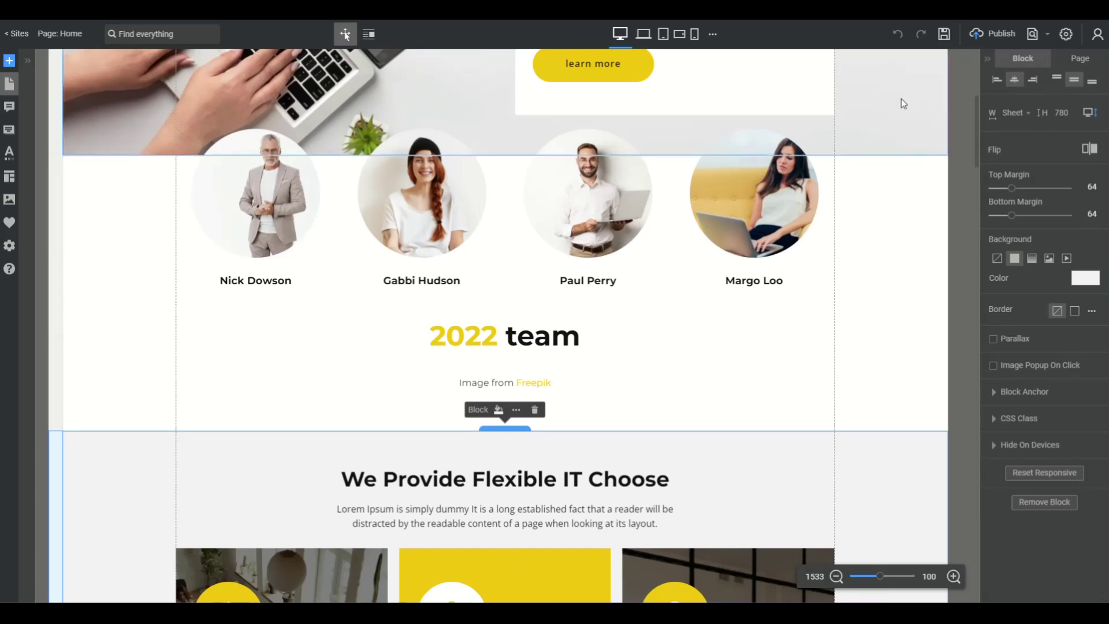
Open Publish And Export, targeting a Website on the subdomain Site1330394.nicepage.io.
left_click(998, 36)
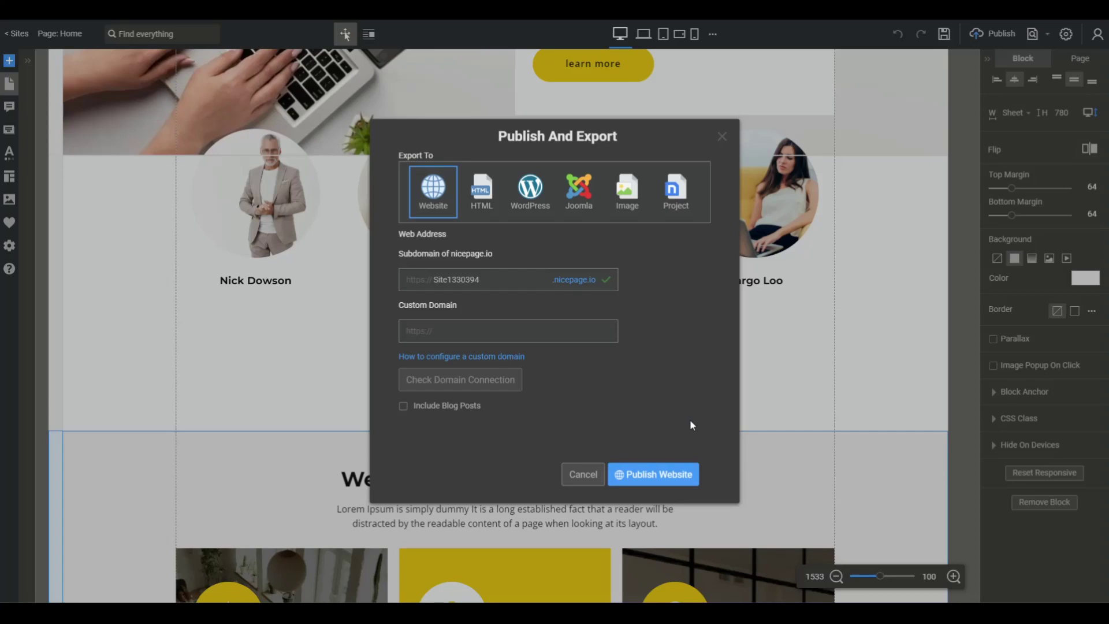
Export as a WordPress ZIP named Site13, including theme, pages and the Nicepage project.
left_click(530, 190)
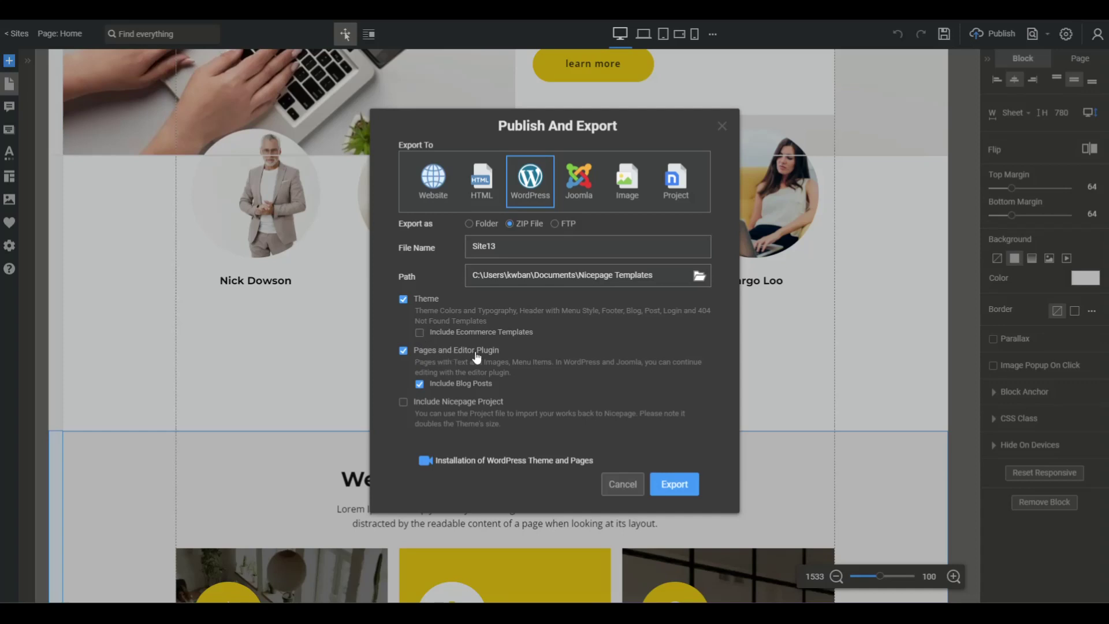
left_click(485, 401)
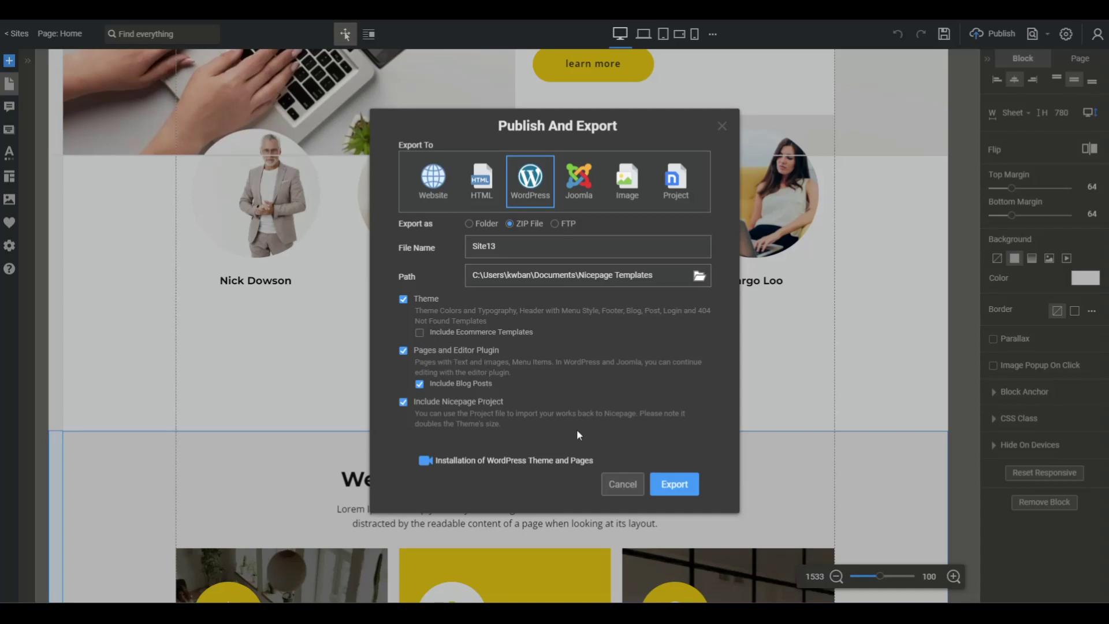